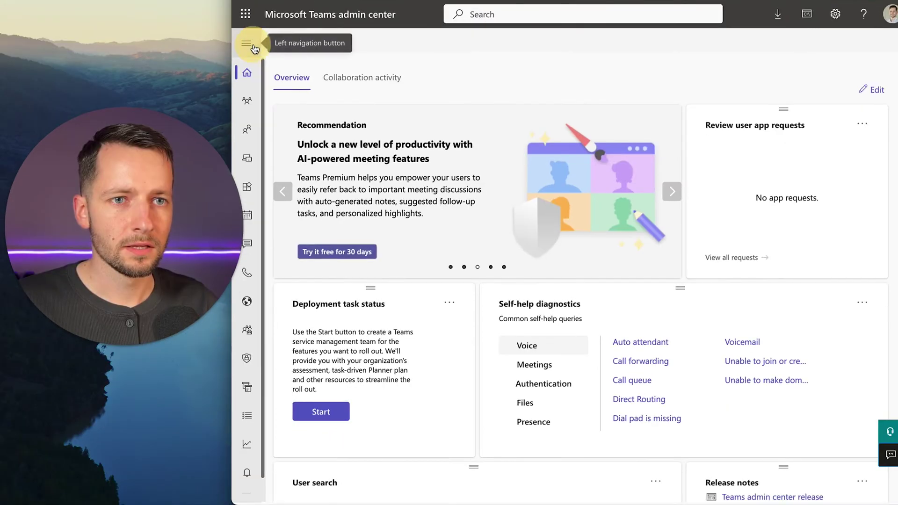
Show the organization's phone numbers via Voice > Phone numbers in the expanded navigation
{"action": "left_click", "coordinate": [253, 48]}
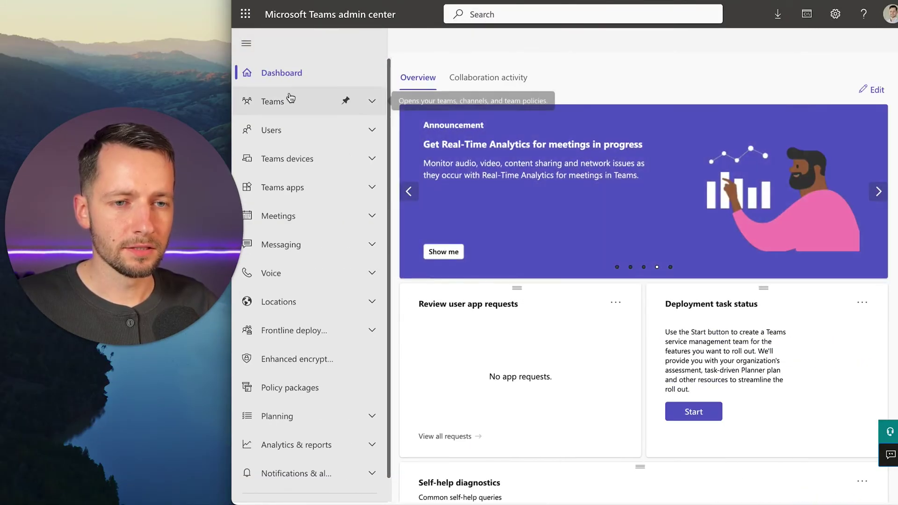
{"action": "left_click", "coordinate": [275, 272]}
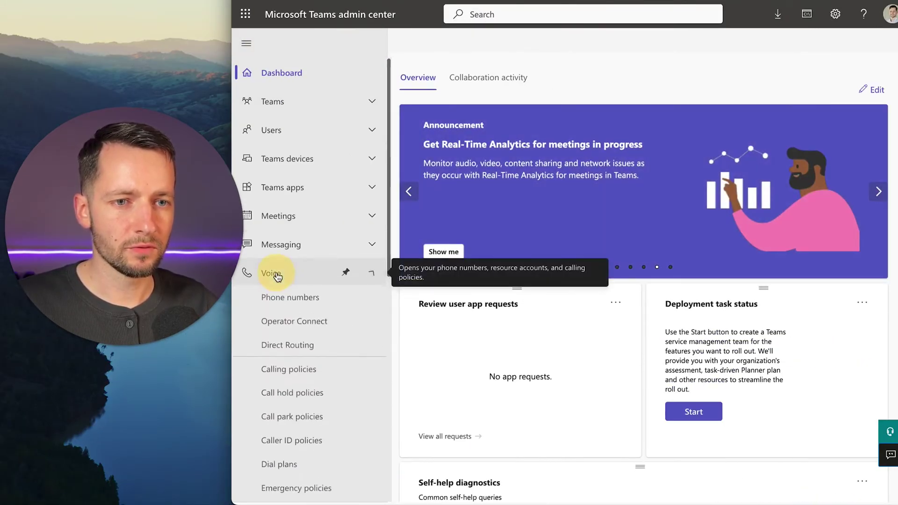
{"action": "left_click", "coordinate": [286, 304]}
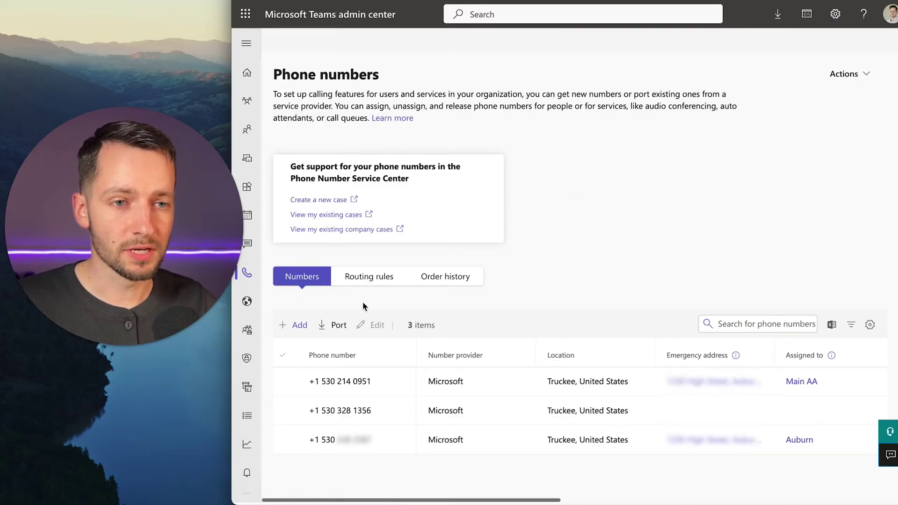
Start a port and read the Get started requirements, including the billing information card
{"action": "left_click", "coordinate": [338, 324]}
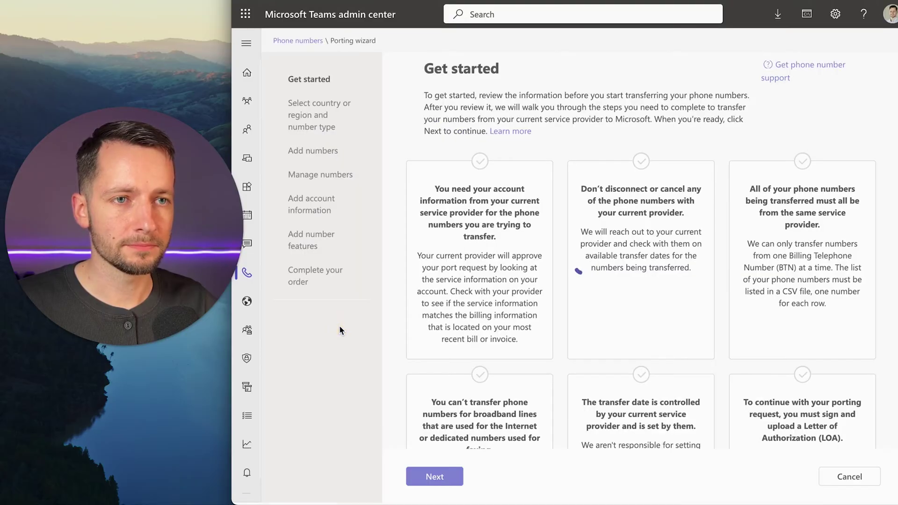
{"action": "scroll", "coordinate": [535, 126], "scroll_direction": "down", "scroll_amount": 2}
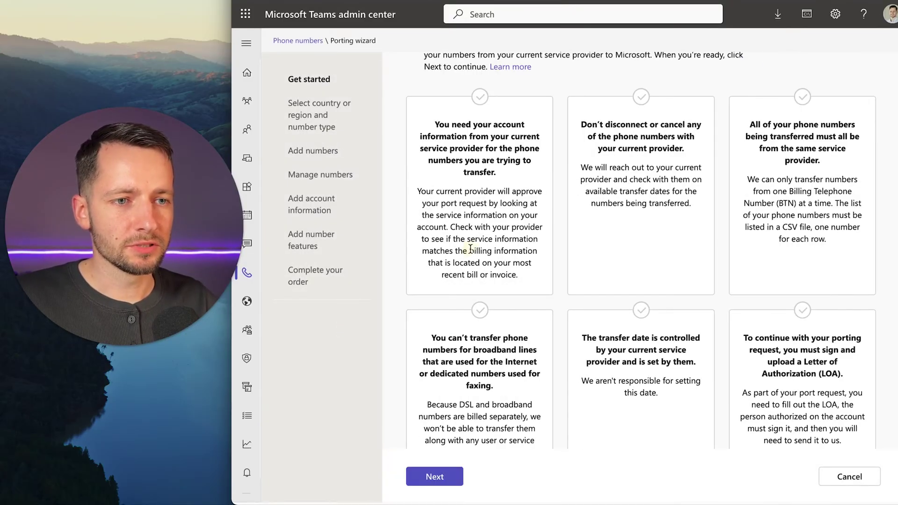
{"action": "left_click_drag", "start_coordinate": [470, 251], "coordinate": [533, 250]}
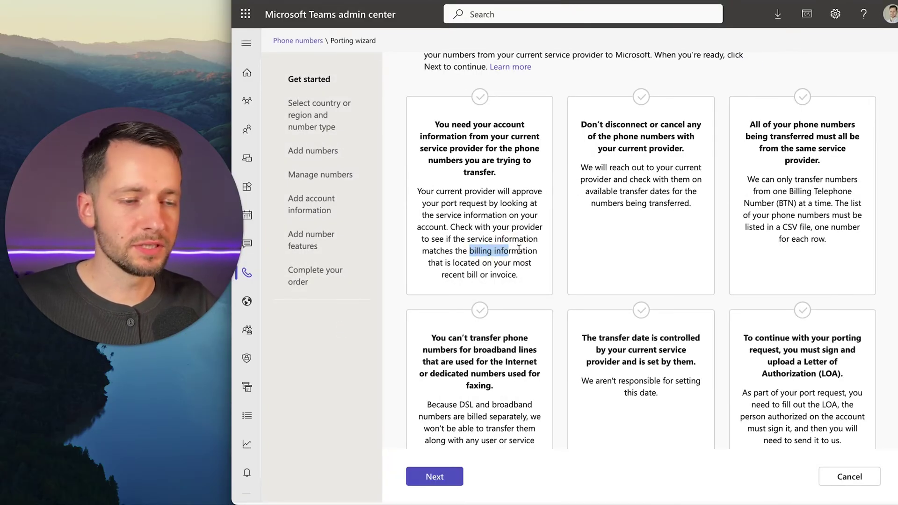
{"action": "left_click", "coordinate": [533, 247]}
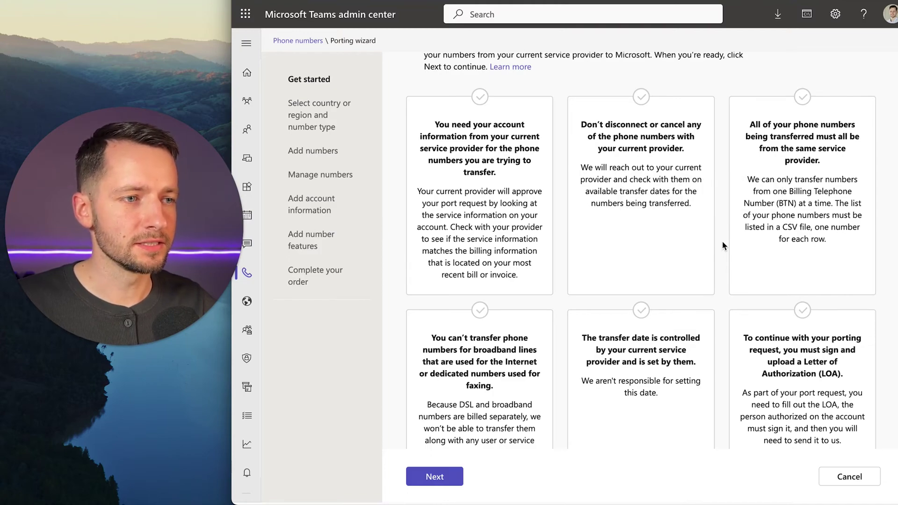
{"action": "scroll", "coordinate": [721, 240], "scroll_direction": "down", "scroll_amount": 3}
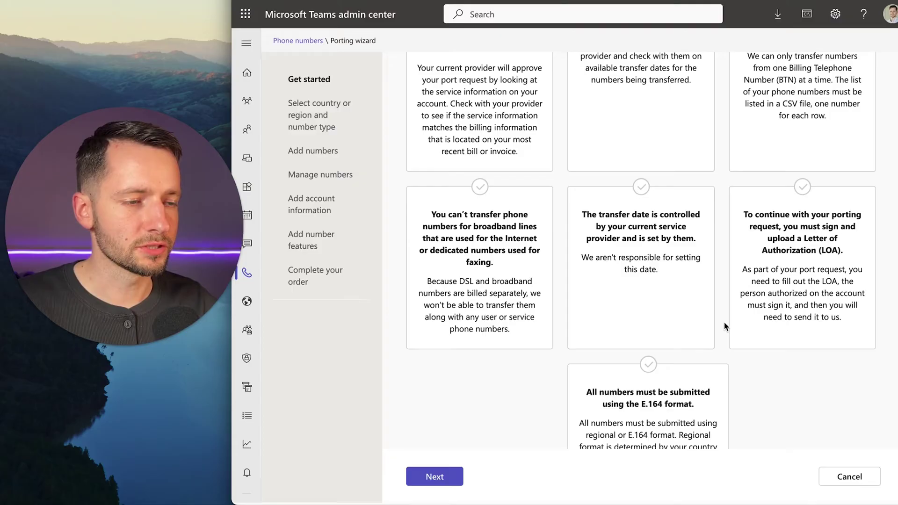
{"action": "scroll", "coordinate": [712, 310], "scroll_direction": "down", "scroll_amount": 2}
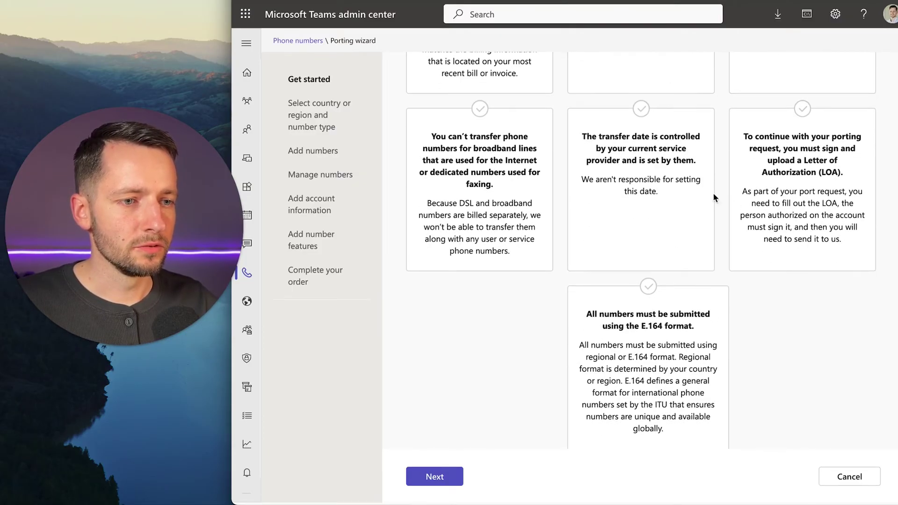
{"action": "scroll", "coordinate": [720, 290], "scroll_direction": "down", "scroll_amount": 5}
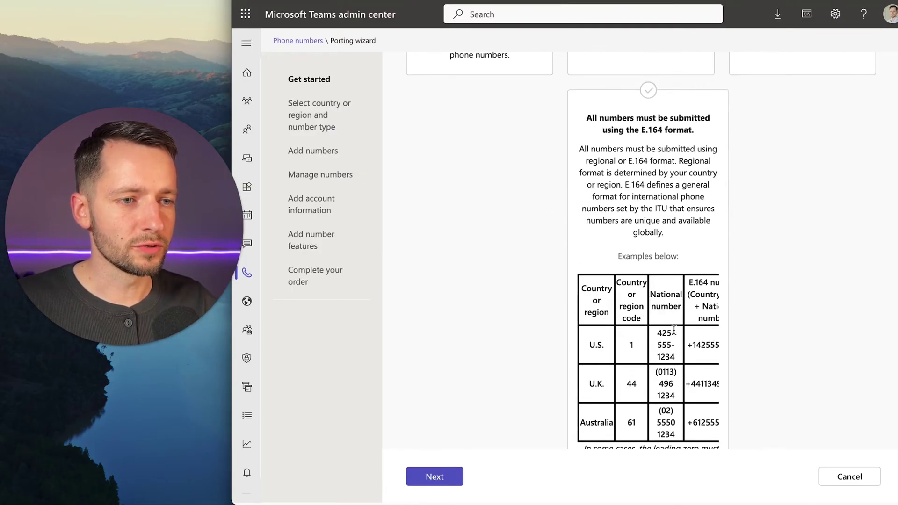
{"action": "scroll", "coordinate": [641, 263], "scroll_direction": "up", "scroll_amount": 7}
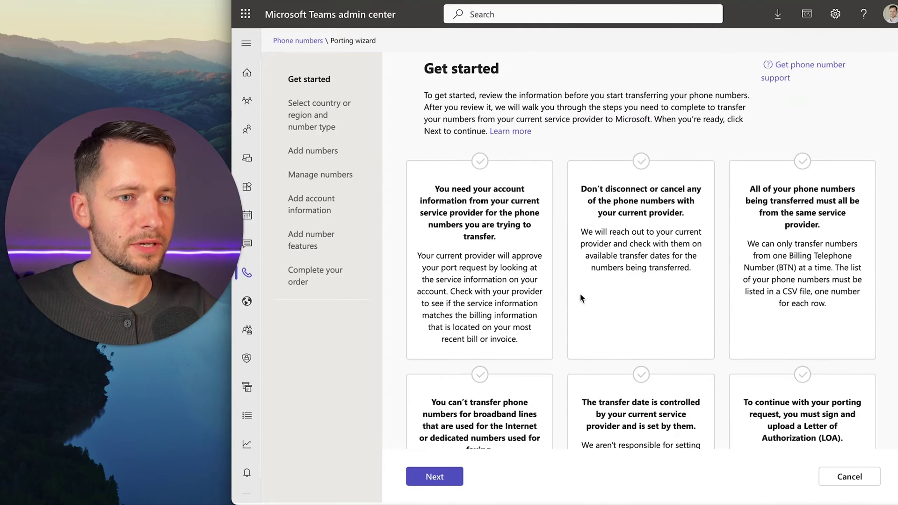
Choose United States (U.S.) as the country and keep Geographic number as the type
{"action": "left_click", "coordinate": [446, 482]}
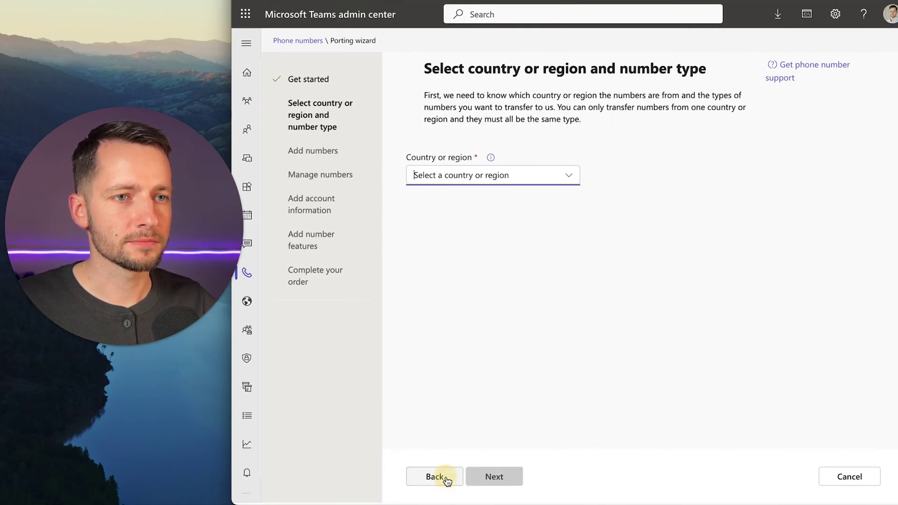
{"action": "left_click", "coordinate": [475, 177]}
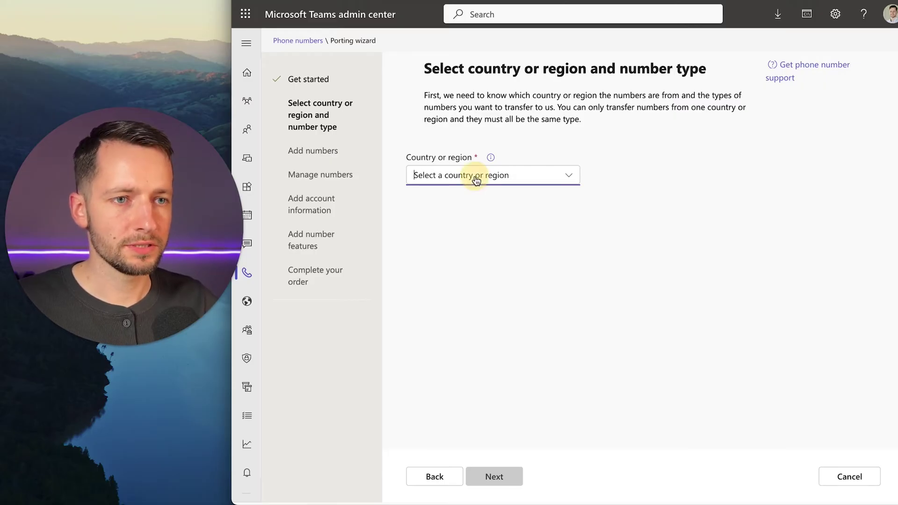
{"action": "left_click", "coordinate": [469, 244]}
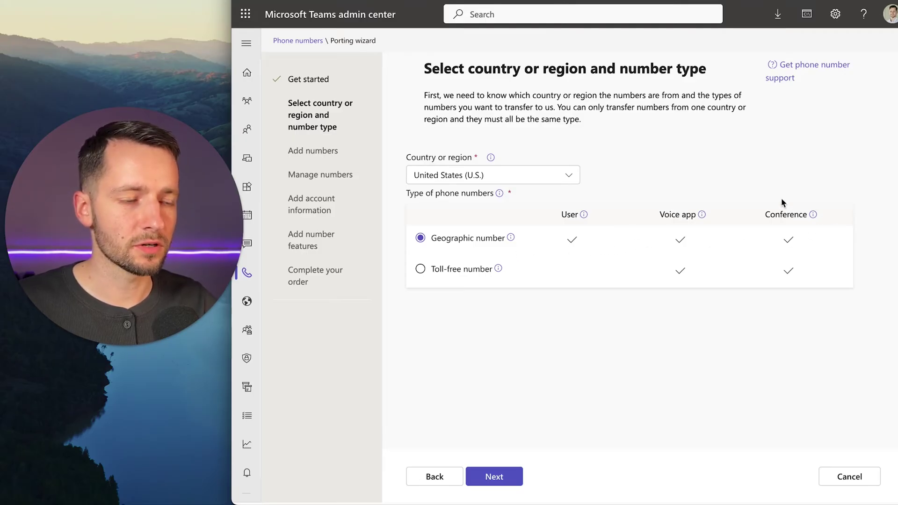
{"action": "mouse_move", "coordinate": [700, 218]}
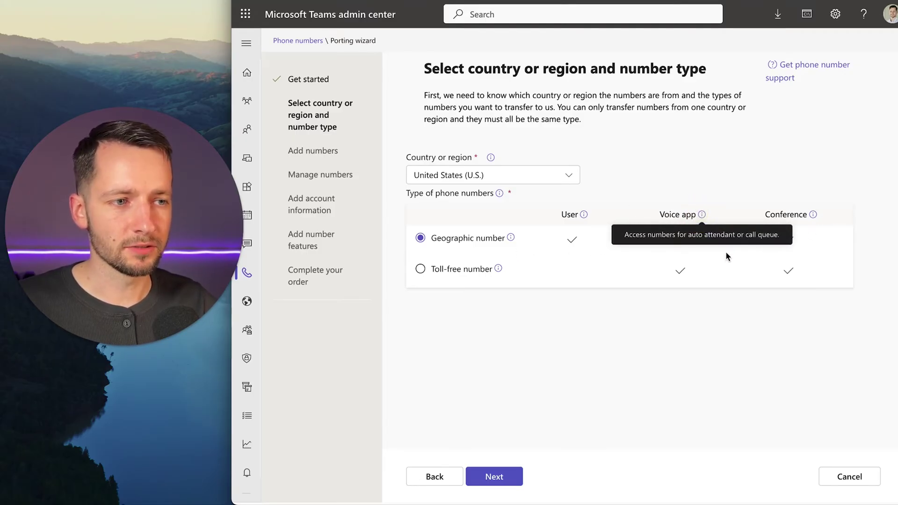
{"action": "left_click", "coordinate": [498, 270]}
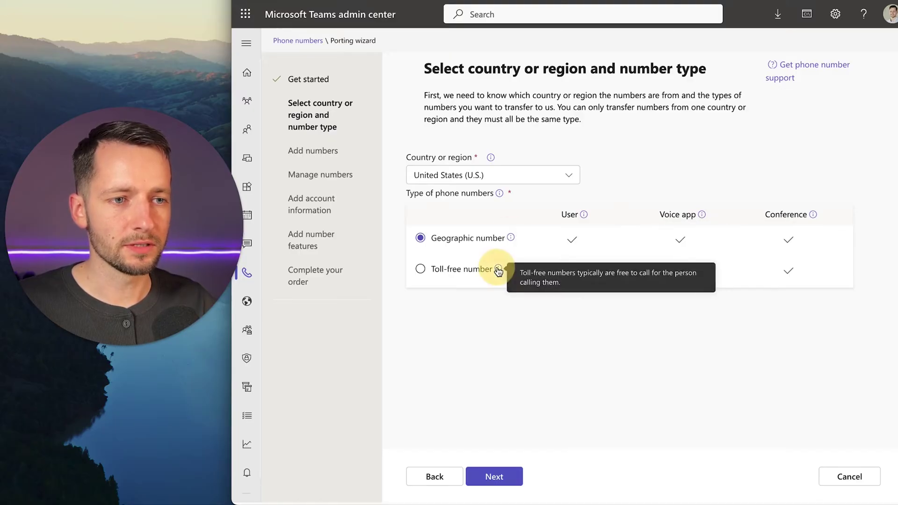
Enter the billing telephone number with a +1 prefix and no separators, then run Check BTN
{"action": "left_click", "coordinate": [495, 481]}
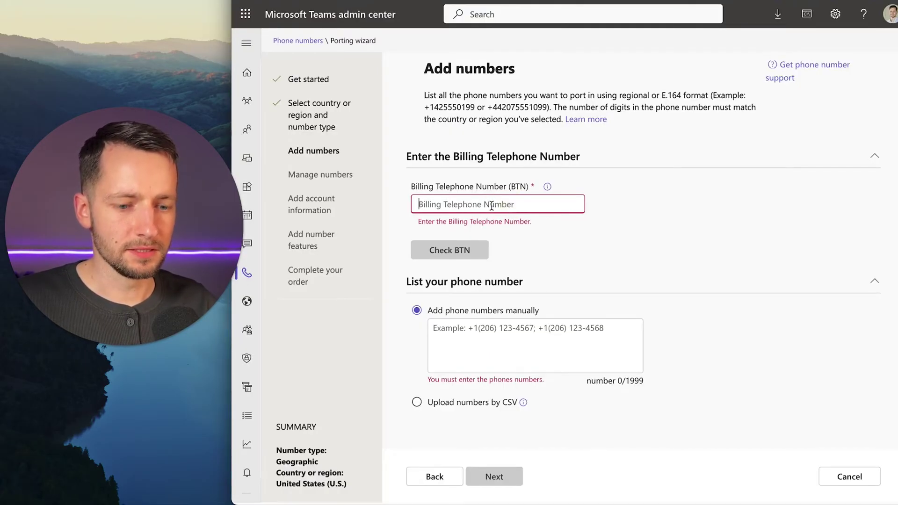
{"action": "left_click", "coordinate": [486, 208]}
{"action": "key", "text": "ctrl+v"}
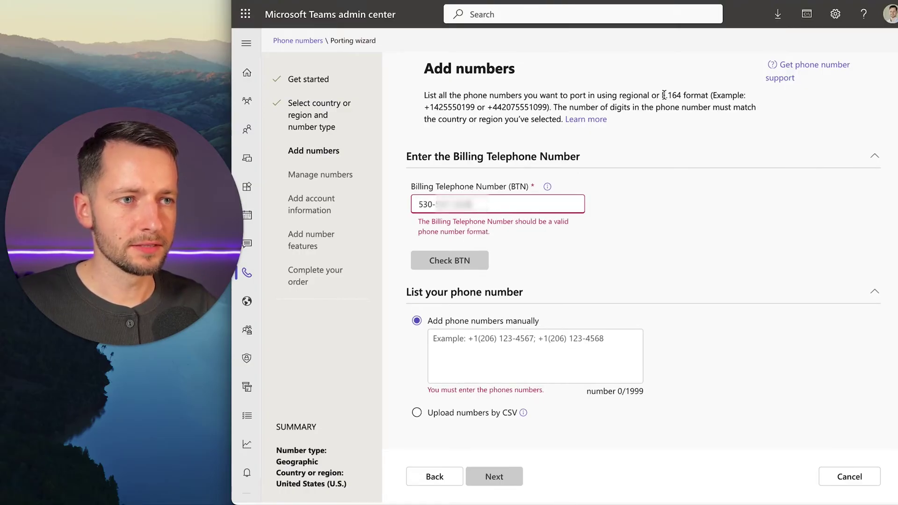
{"action": "left_click_drag", "start_coordinate": [426, 109], "coordinate": [476, 108]}
{"action": "double_click", "coordinate": [426, 204]}
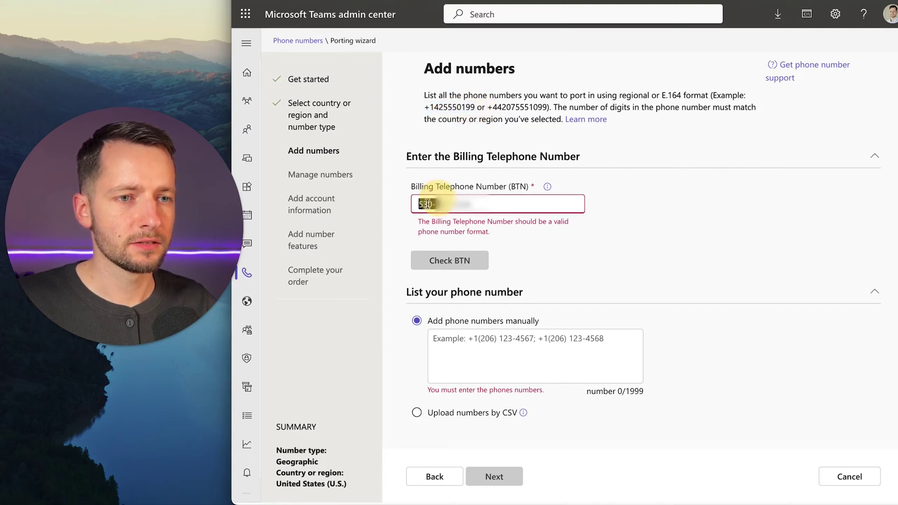
{"action": "left_click", "coordinate": [419, 204]}
{"action": "type", "text": "+1"}
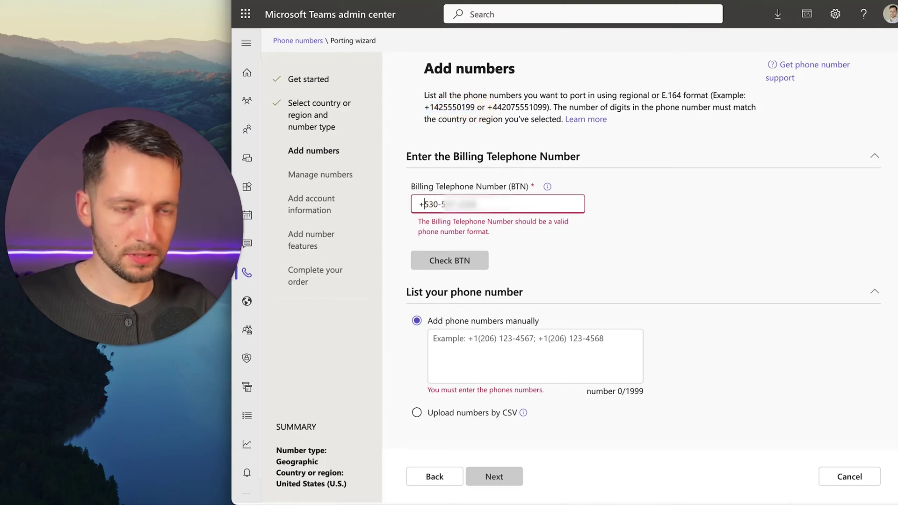
{"action": "key", "text": "Right"}
{"action": "key", "text": "Right"}
{"action": "key", "text": "Right"}
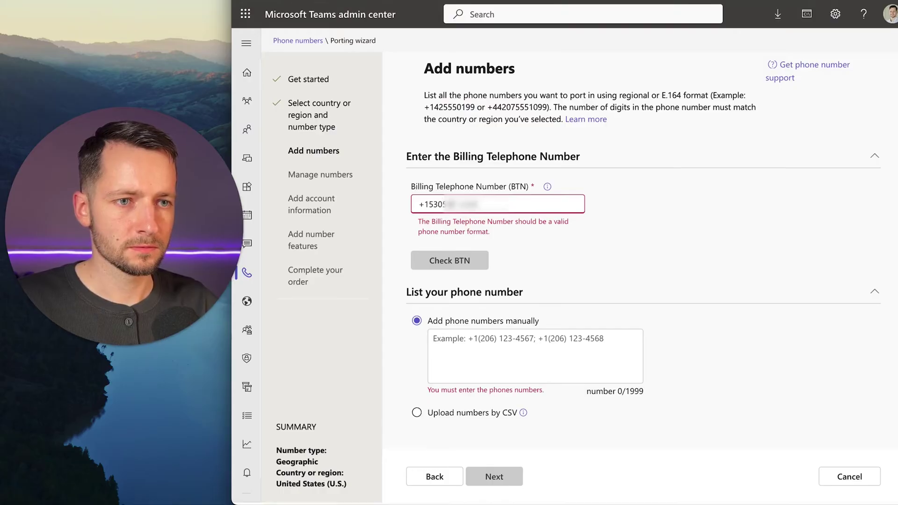
{"action": "key", "text": "Delete"}
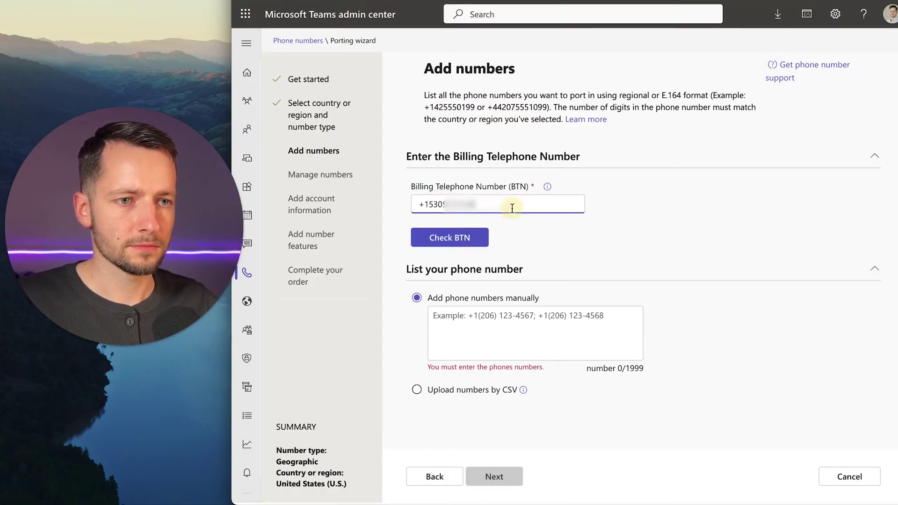
{"action": "left_click", "coordinate": [464, 242]}
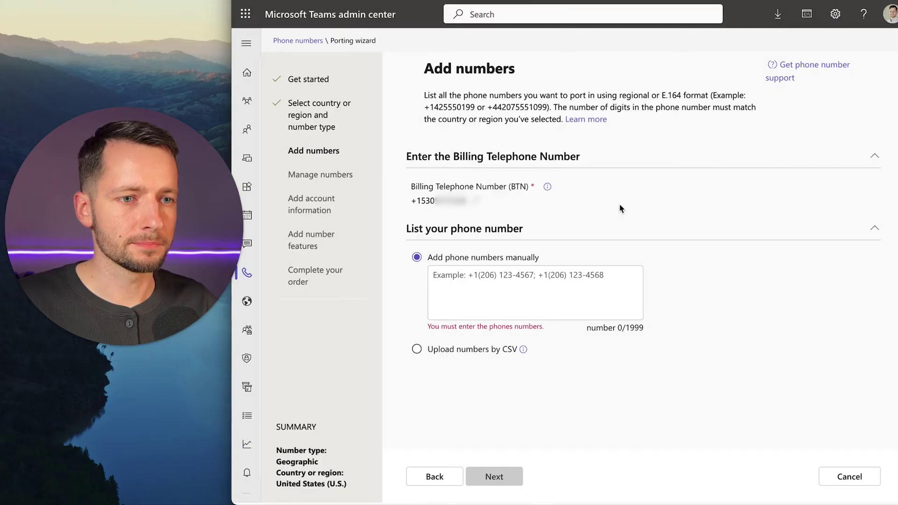
Paste the single +1 (530) number to port into the manual numbers box
{"action": "left_click", "coordinate": [552, 283]}
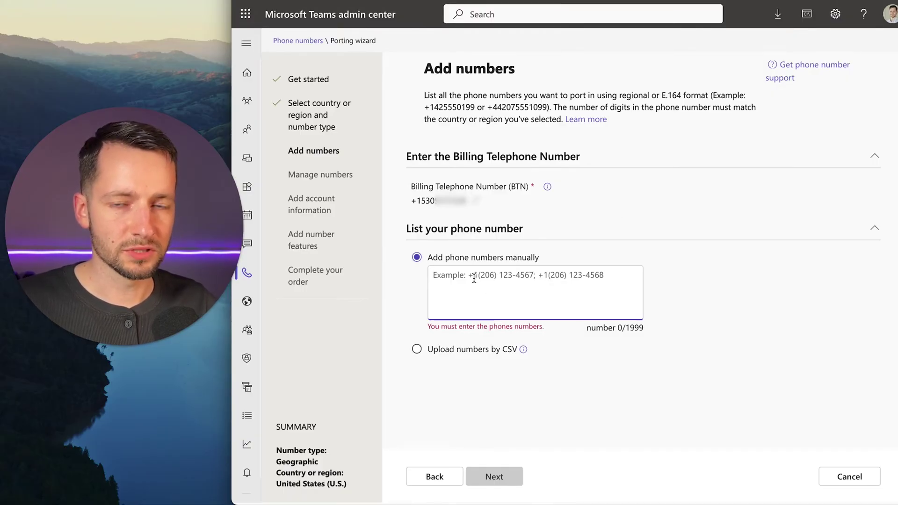
{"action": "key", "text": "ctrl+v"}
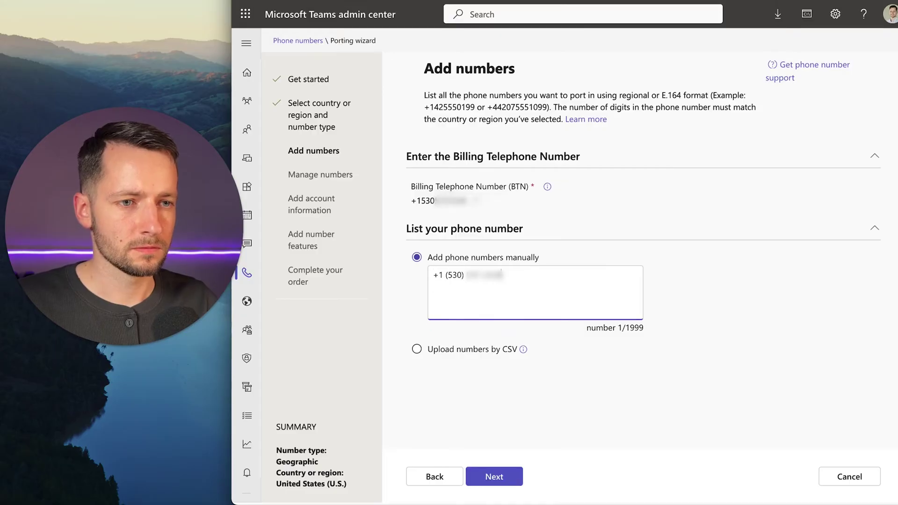
{"action": "mouse_move", "coordinate": [433, 275]}
{"action": "left_mouse_down"}
{"action": "mouse_move", "coordinate": [459, 294]}
{"action": "mouse_move", "coordinate": [425, 275]}
{"action": "left_mouse_up"}
{"action": "key", "text": "ctrl+v"}
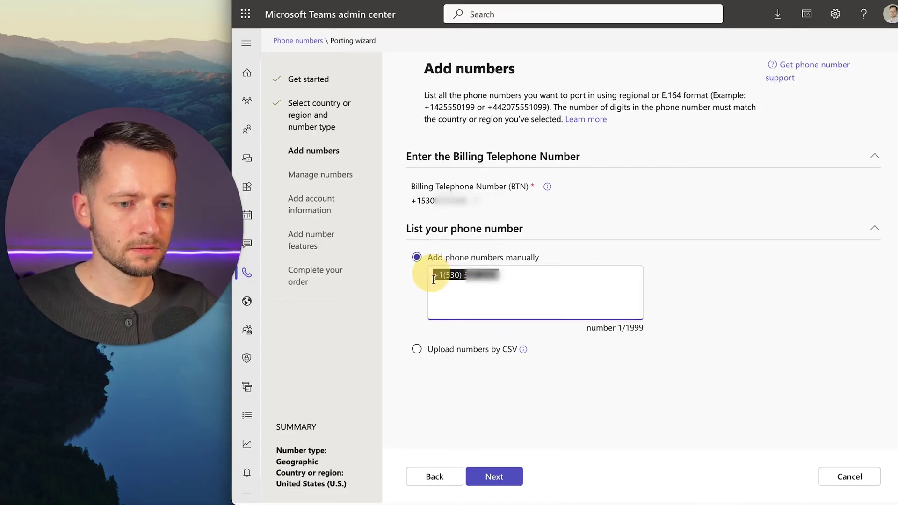
{"action": "key", "text": "BackSpace"}
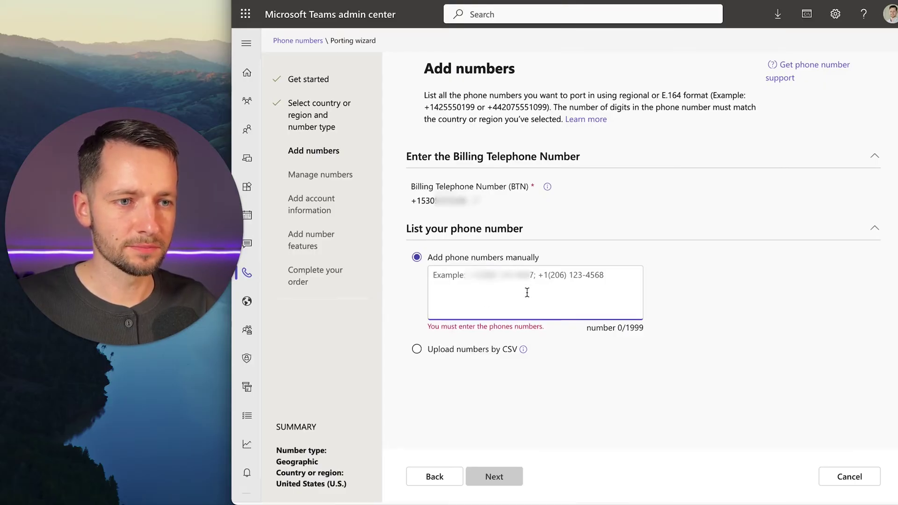
{"action": "key", "text": "ctrl+v"}
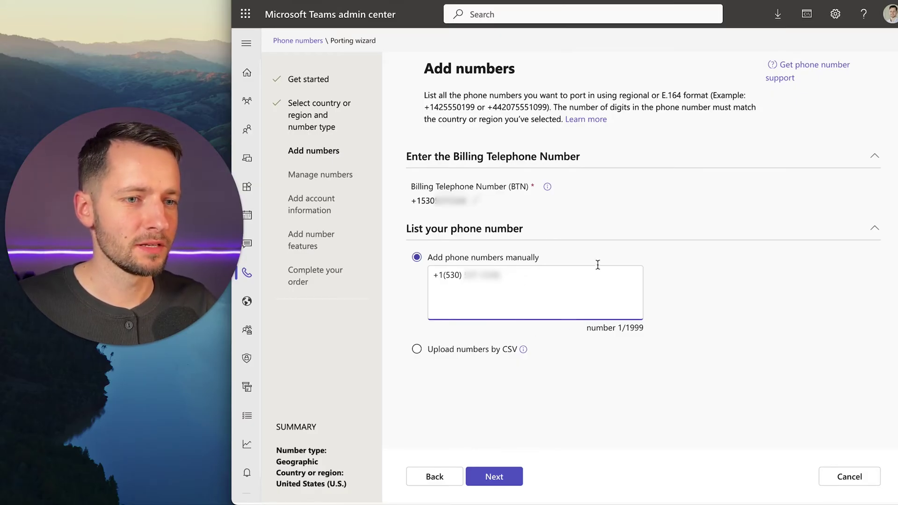
Review the validation results showing 1 succeeded and 0 failed for the listed number
{"action": "left_click", "coordinate": [518, 477]}
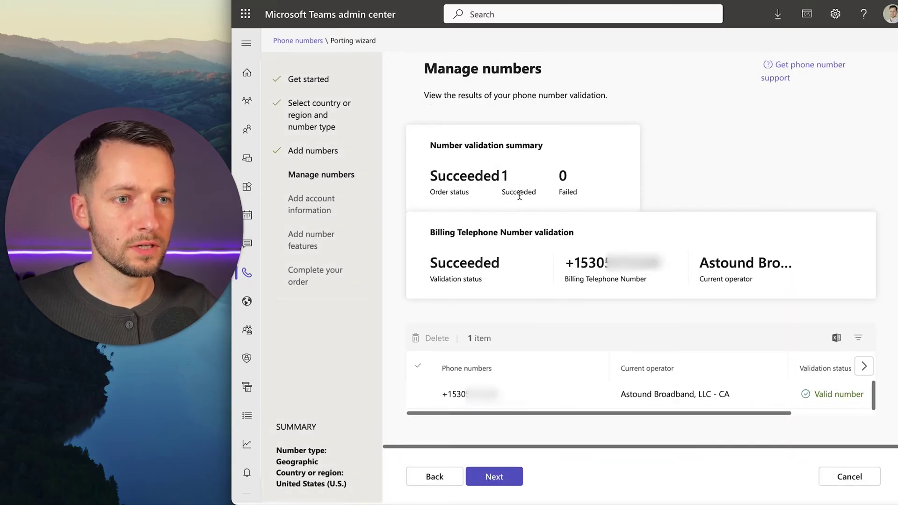
{"action": "scroll", "coordinate": [520, 196], "scroll_direction": "down", "scroll_amount": 3}
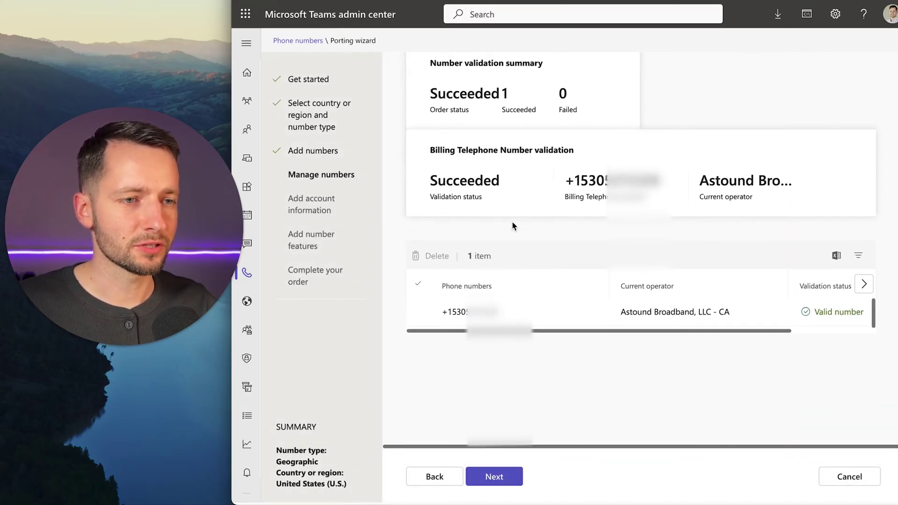
{"action": "left_click_drag", "start_coordinate": [553, 332], "coordinate": [530, 332]}
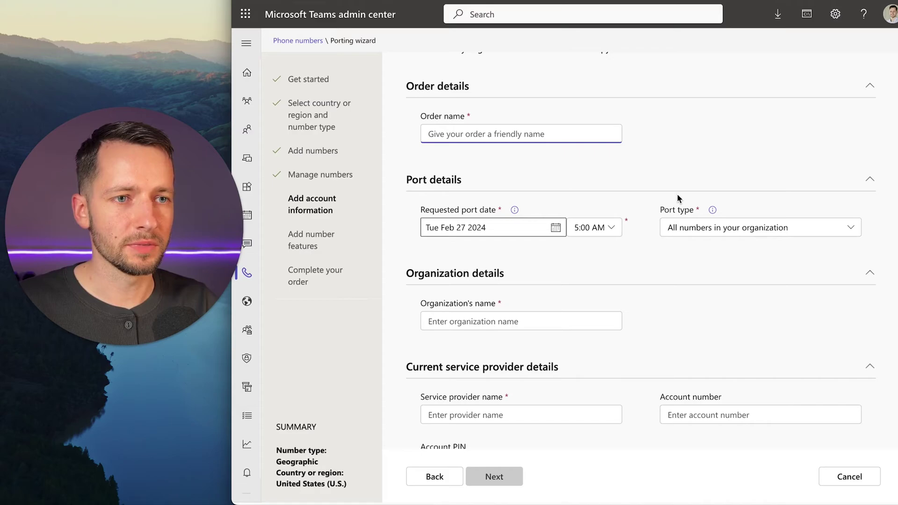
Name the order 'Porting main business number', request Feb 28 2024, keep All numbers port type
{"action": "type", "text": "Porting main"}
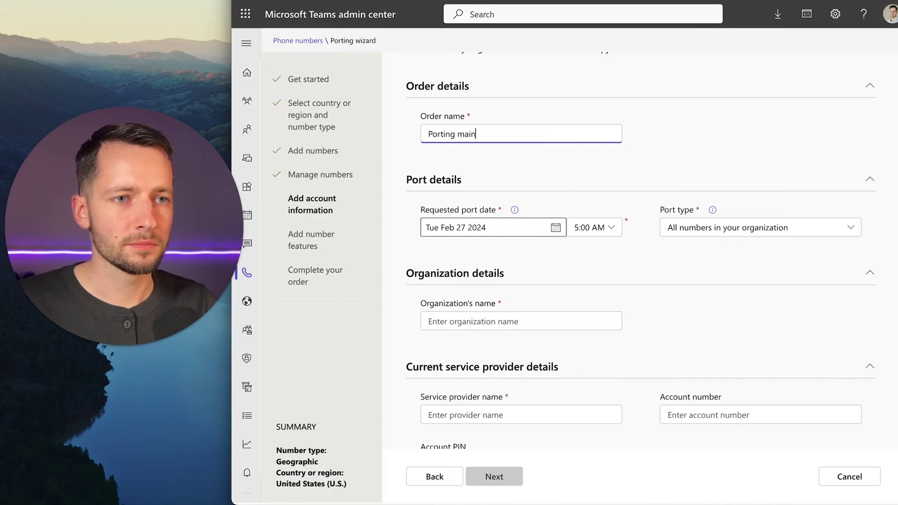
{"action": "type", "text": " business "}
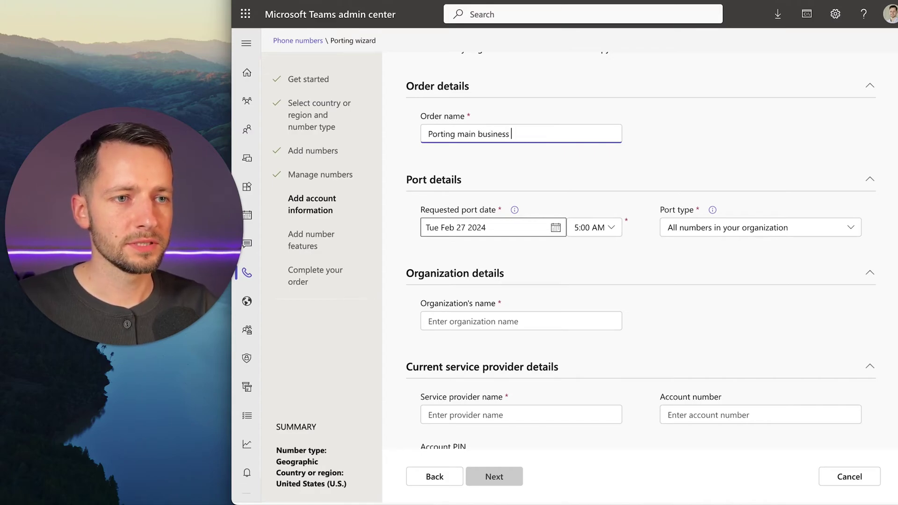
{"action": "type", "text": "number"}
{"action": "left_click", "coordinate": [509, 215]}
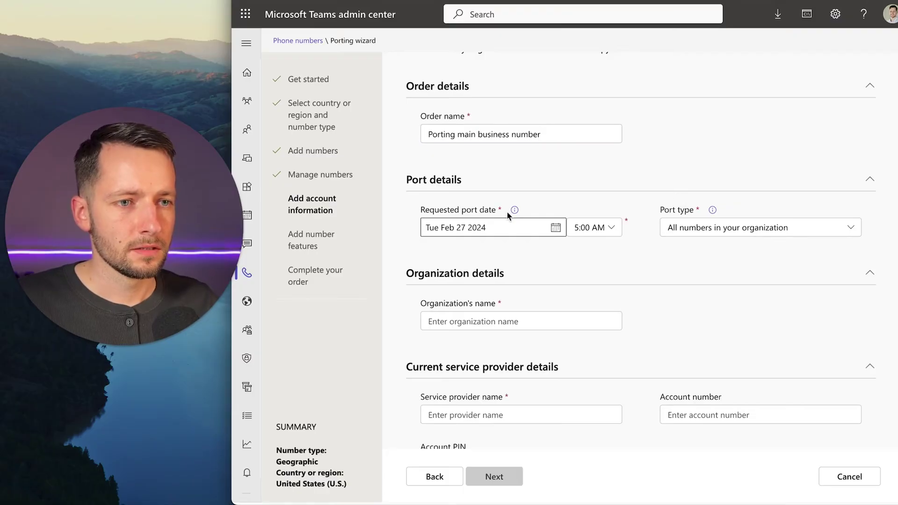
{"action": "mouse_move", "coordinate": [515, 211]}
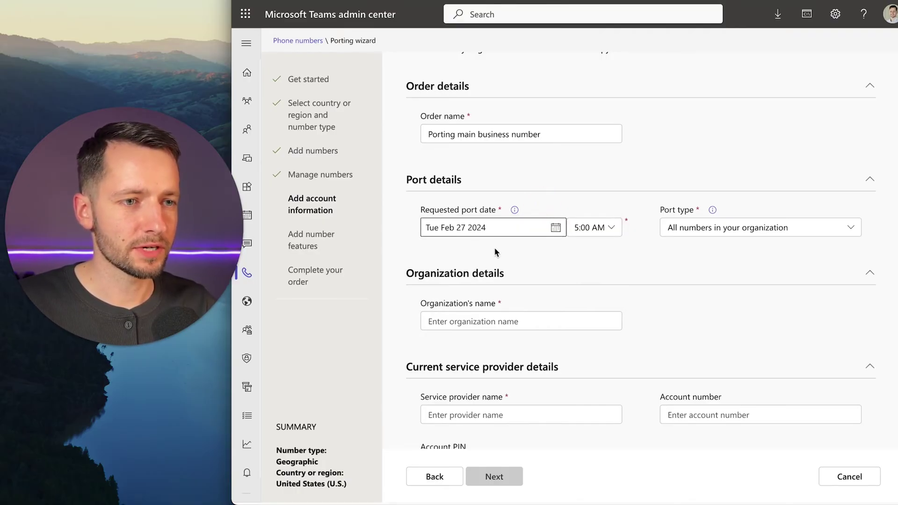
{"action": "left_click", "coordinate": [484, 229]}
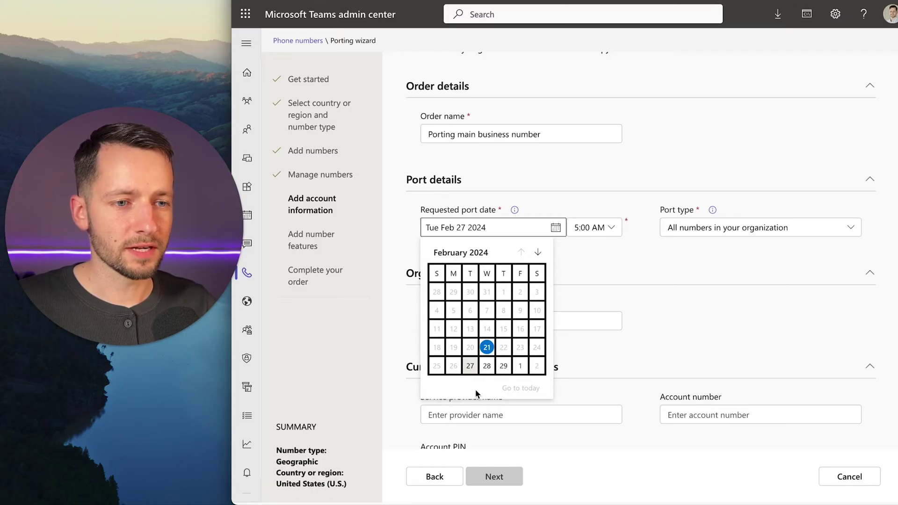
{"action": "left_click", "coordinate": [486, 367]}
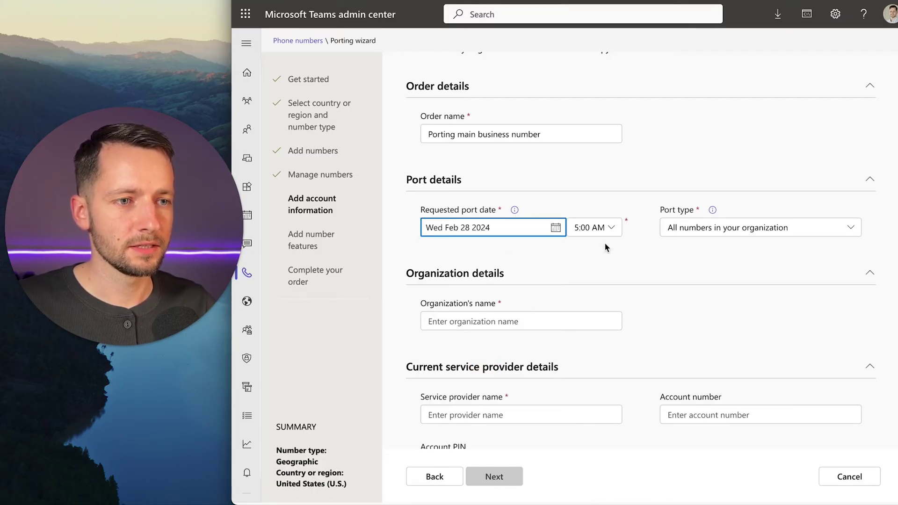
{"action": "left_click", "coordinate": [690, 230]}
{"action": "left_click", "coordinate": [688, 248]}
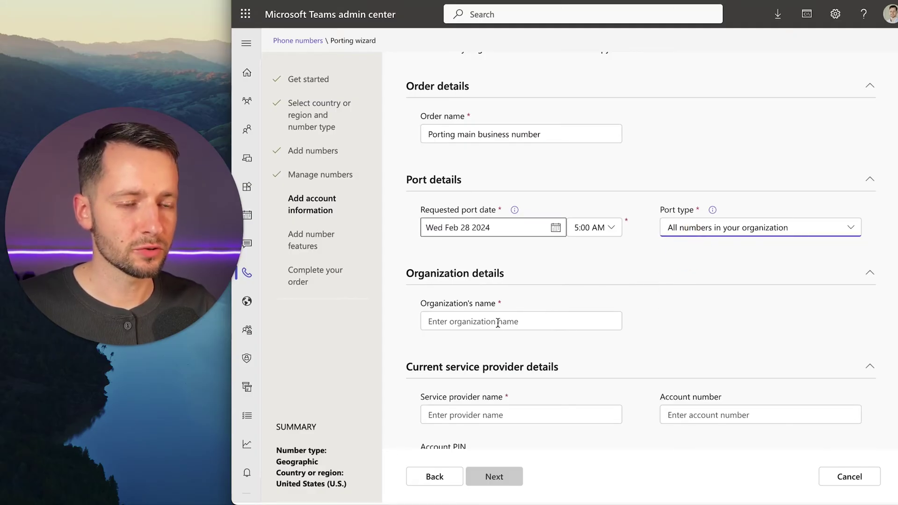
{"action": "left_click", "coordinate": [457, 320]}
Fill in the current service provider's name, account number and account PIN
{"action": "scroll", "coordinate": [406, 290], "scroll_direction": "down", "scroll_amount": 4}
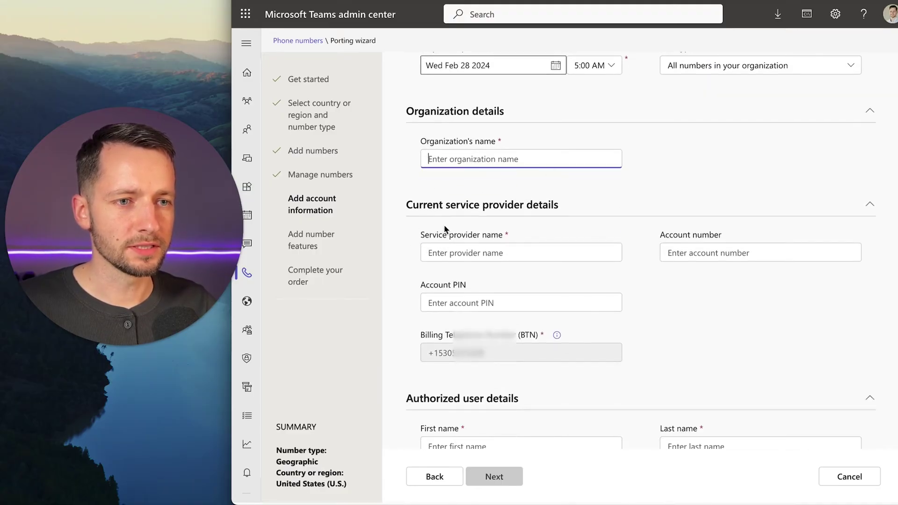
{"action": "scroll", "coordinate": [426, 220], "scroll_direction": "down", "scroll_amount": 1}
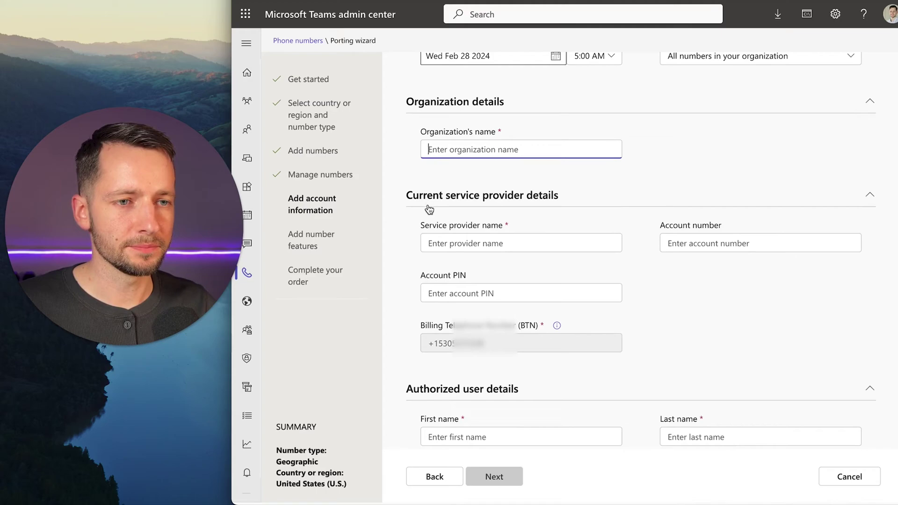
{"action": "left_click", "coordinate": [428, 220]}
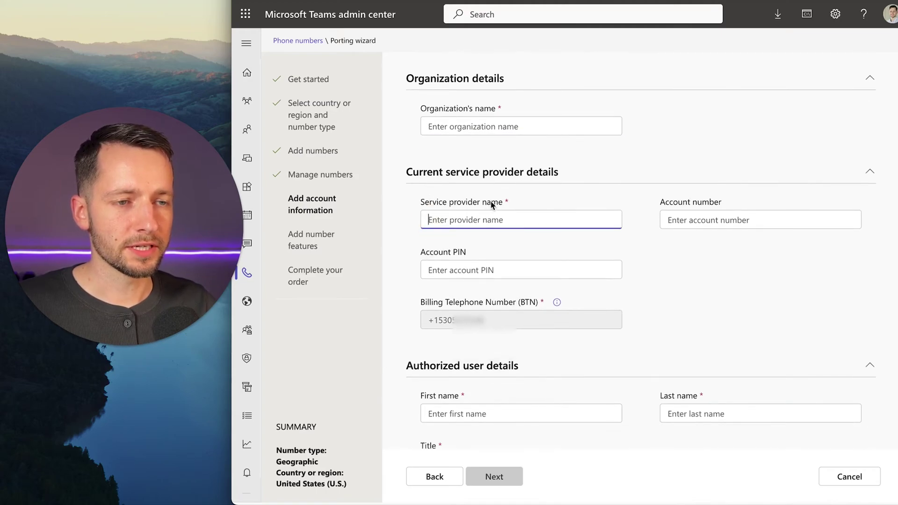
{"action": "left_click", "coordinate": [691, 220]}
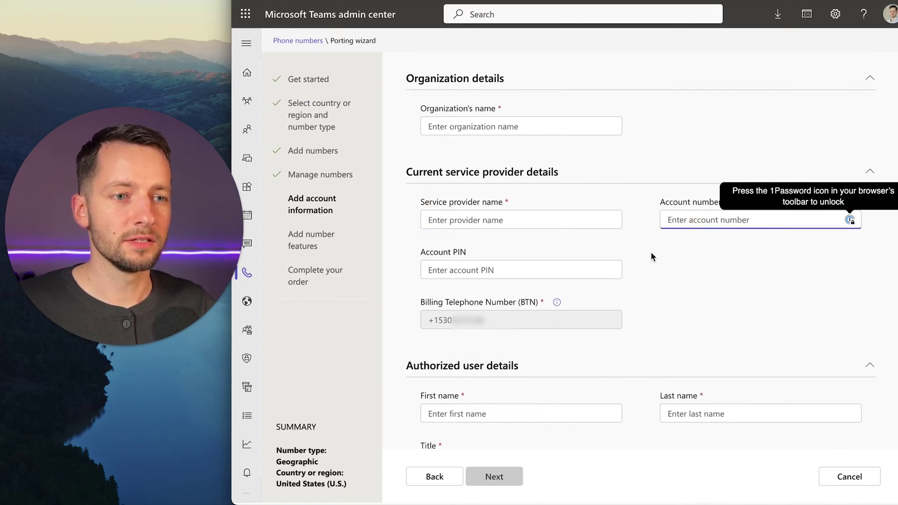
{"action": "left_click", "coordinate": [454, 270]}
{"action": "scroll", "coordinate": [421, 304], "scroll_direction": "down", "scroll_amount": 1}
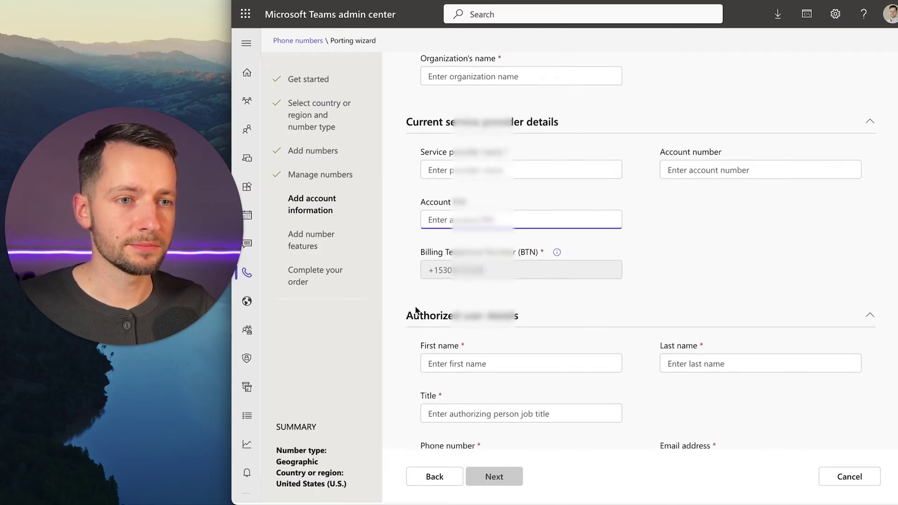
{"action": "scroll", "coordinate": [419, 273], "scroll_direction": "down", "scroll_amount": 2}
{"action": "scroll", "coordinate": [475, 215], "scroll_direction": "down", "scroll_amount": 2}
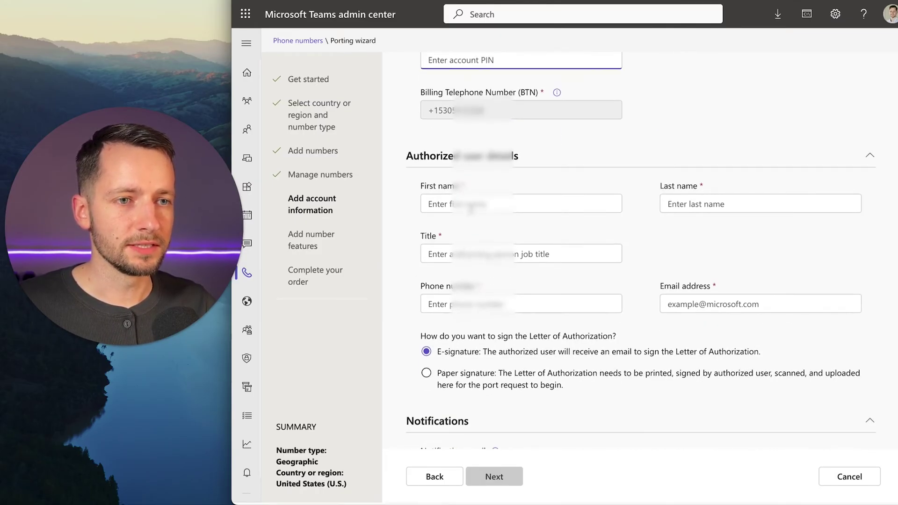
Enter the authorized user's contact details and a notification e-mail address
{"action": "left_click", "coordinate": [471, 205]}
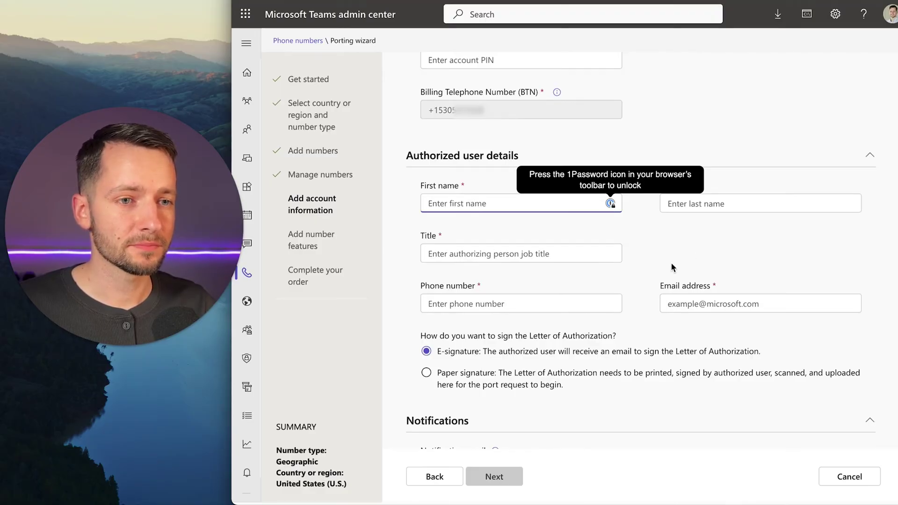
{"action": "scroll", "coordinate": [491, 261], "scroll_direction": "down", "scroll_amount": 1}
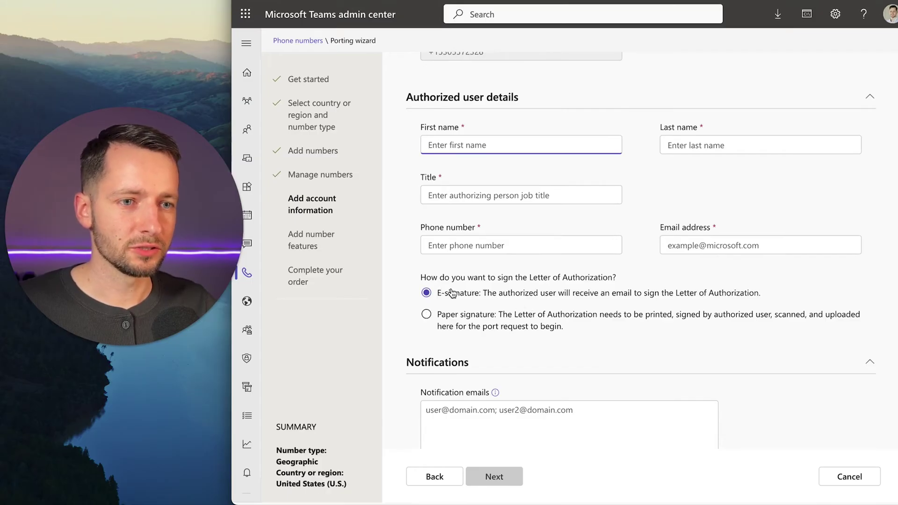
{"action": "scroll", "coordinate": [450, 293], "scroll_direction": "down", "scroll_amount": 1}
{"action": "scroll", "coordinate": [417, 305], "scroll_direction": "down", "scroll_amount": 2}
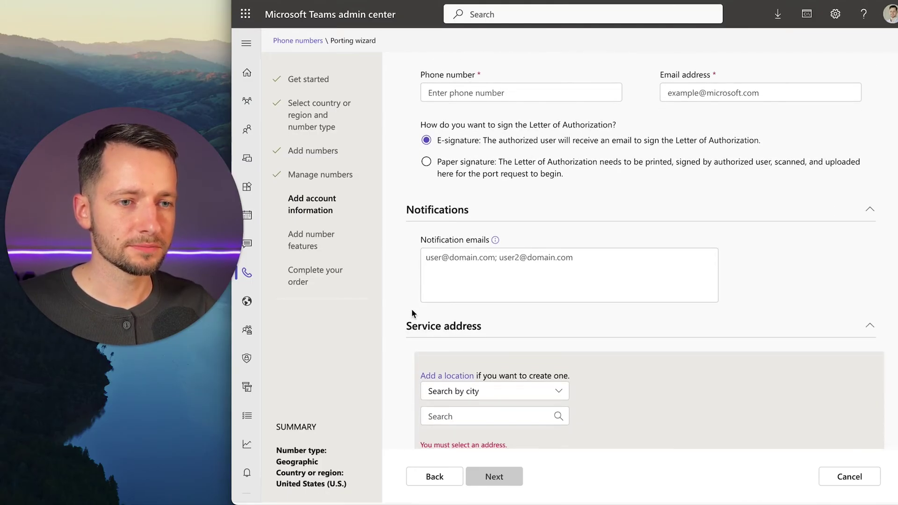
{"action": "scroll", "coordinate": [421, 262], "scroll_direction": "down", "scroll_amount": 1}
{"action": "left_click", "coordinate": [496, 243]}
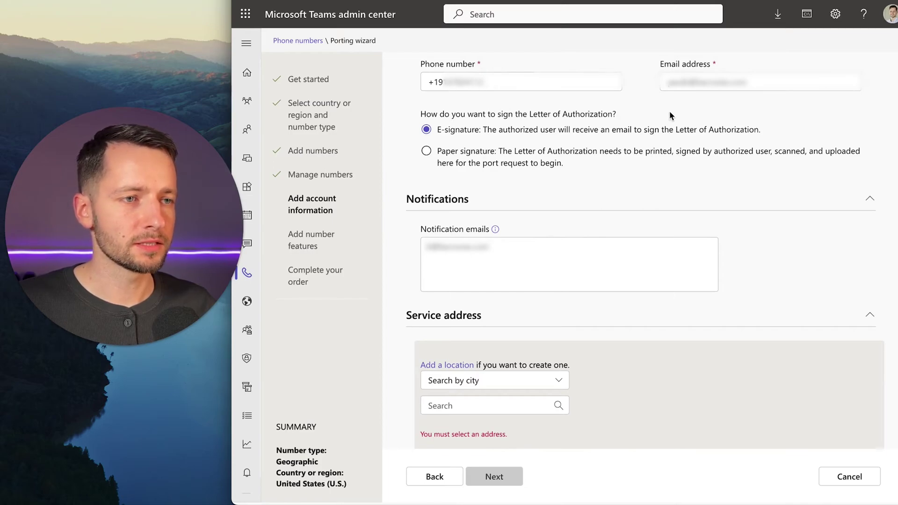
Collapse Notifications and set the service address by searching 'New' and picking the location
{"action": "left_click", "coordinate": [530, 208]}
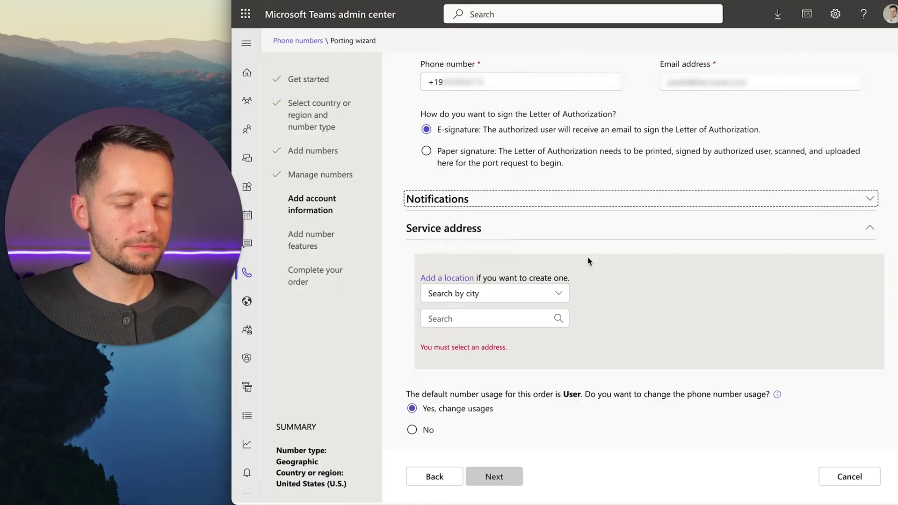
{"action": "left_click", "coordinate": [472, 319]}
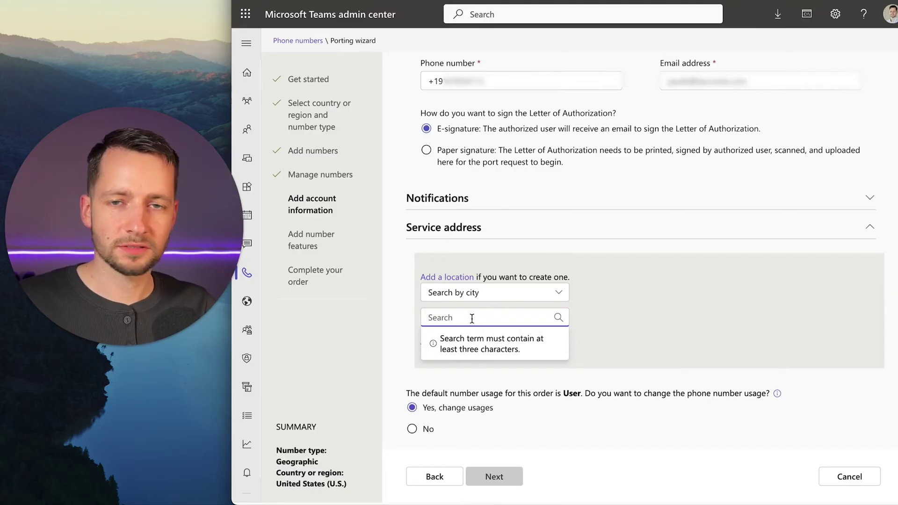
{"action": "type", "text": "New"}
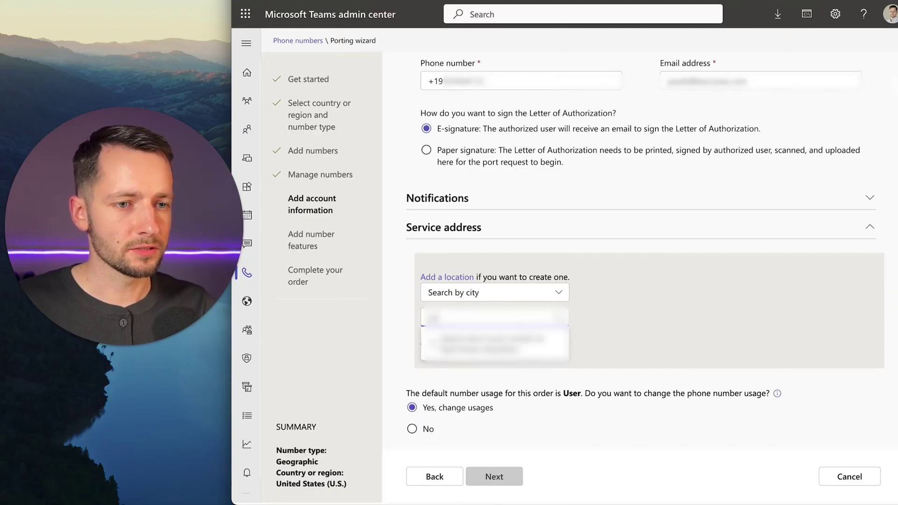
{"action": "left_click", "coordinate": [487, 346]}
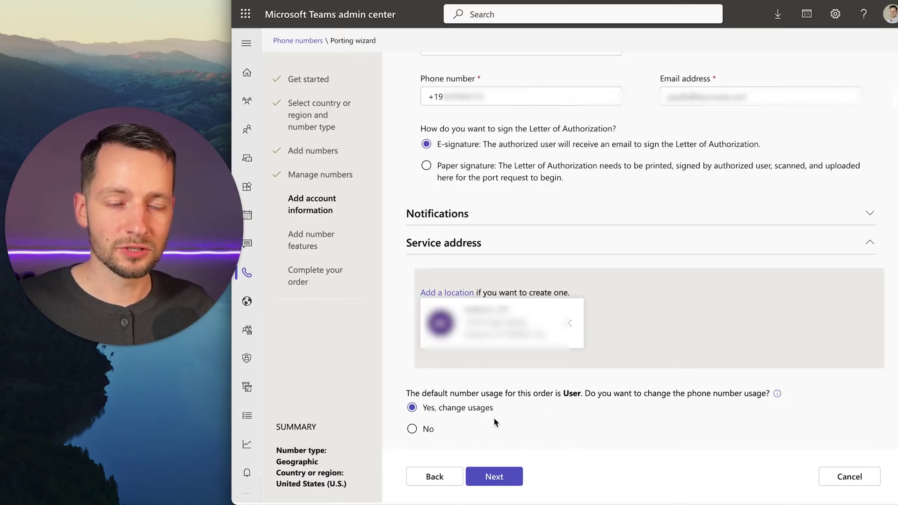
Select the ported number and change its usage from User to Voice app
{"action": "left_click", "coordinate": [510, 479]}
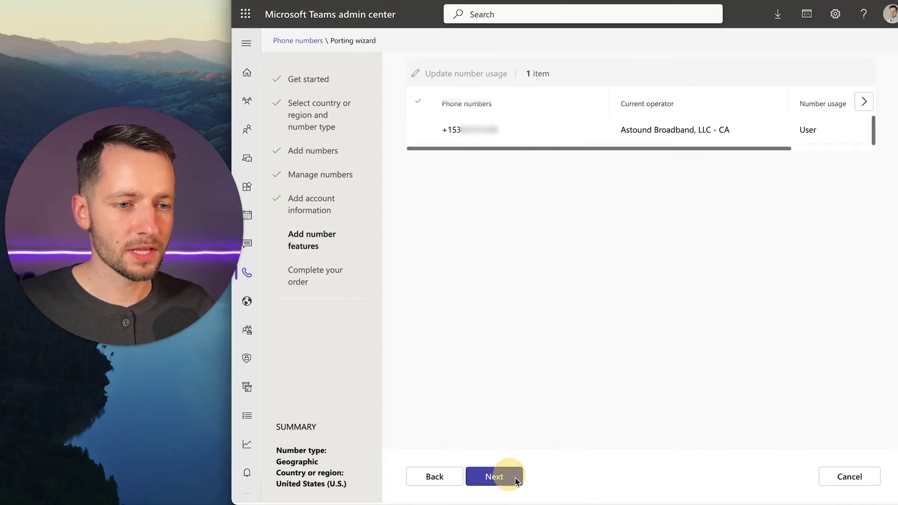
{"action": "left_click_drag", "start_coordinate": [426, 149], "coordinate": [511, 150]}
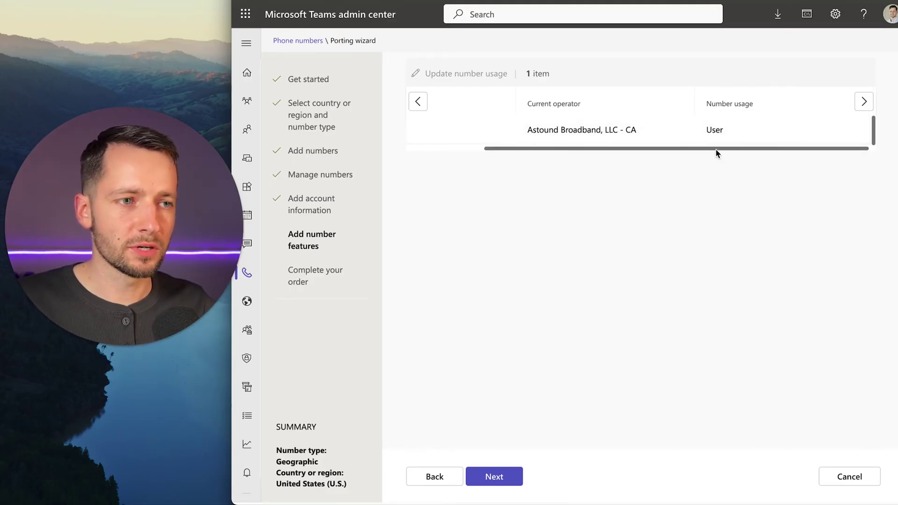
{"action": "left_click_drag", "start_coordinate": [715, 150], "coordinate": [584, 154]}
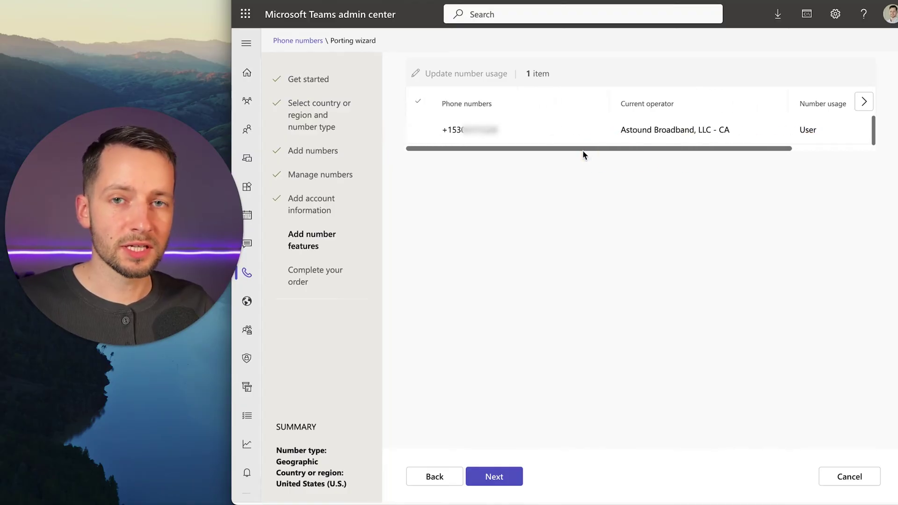
{"action": "left_click", "coordinate": [418, 132]}
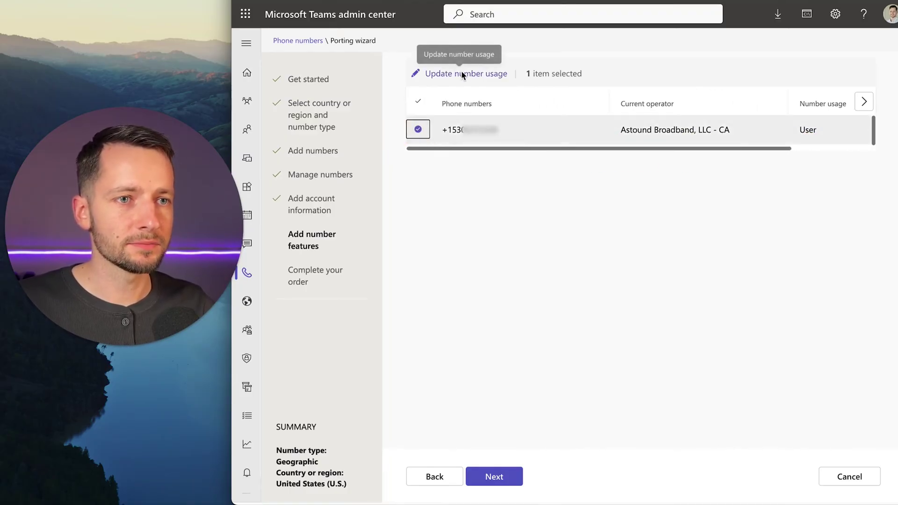
{"action": "left_click", "coordinate": [475, 75]}
{"action": "left_click", "coordinate": [784, 251]}
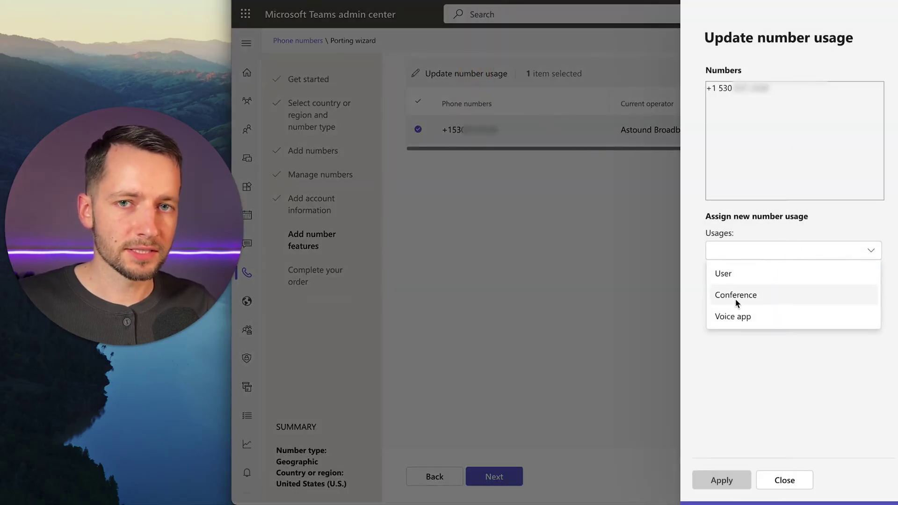
{"action": "left_click", "coordinate": [751, 318]}
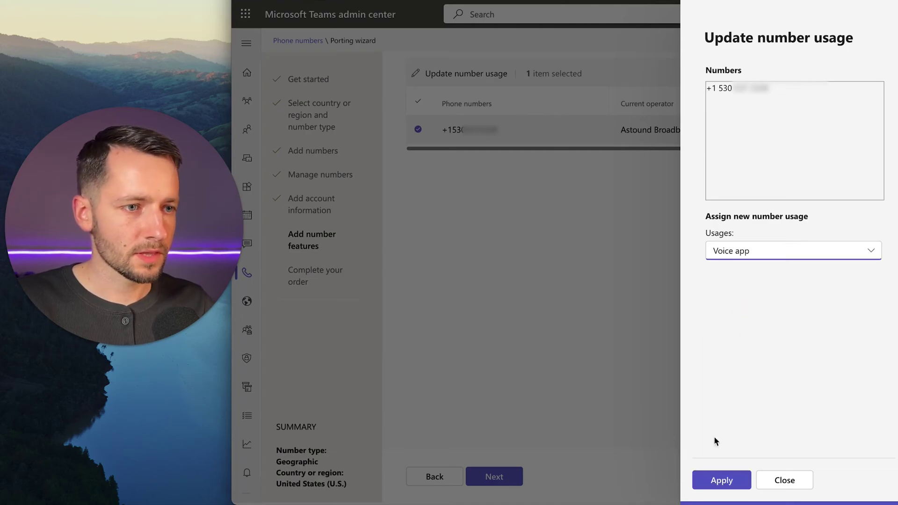
{"action": "left_click", "coordinate": [722, 479]}
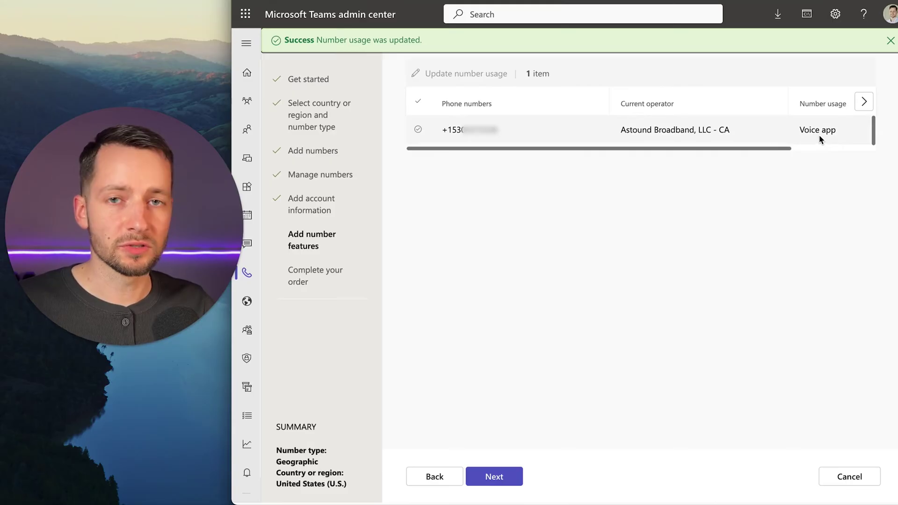
{"action": "left_click_drag", "start_coordinate": [802, 148], "coordinate": [601, 149]}
Advance to Complete your order and submit the port order, sending the e-signature request
{"action": "left_click", "coordinate": [494, 476]}
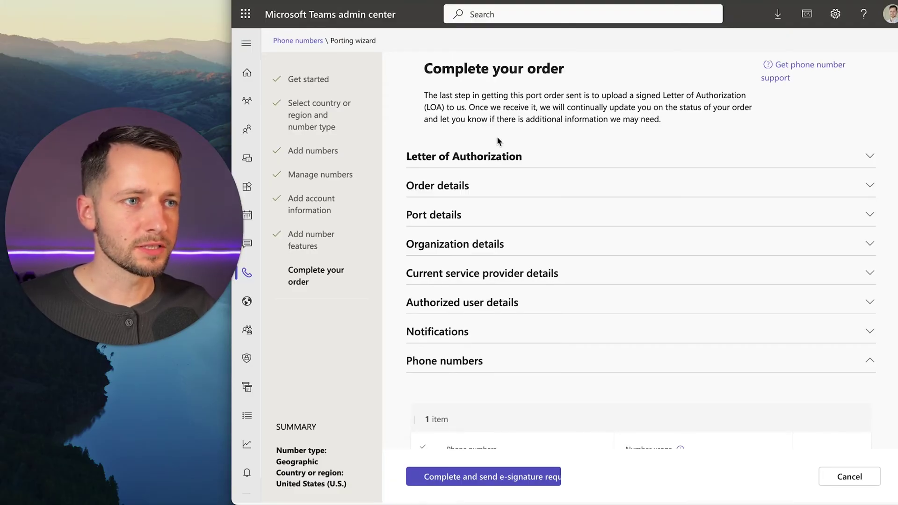
{"action": "left_click", "coordinate": [528, 479]}
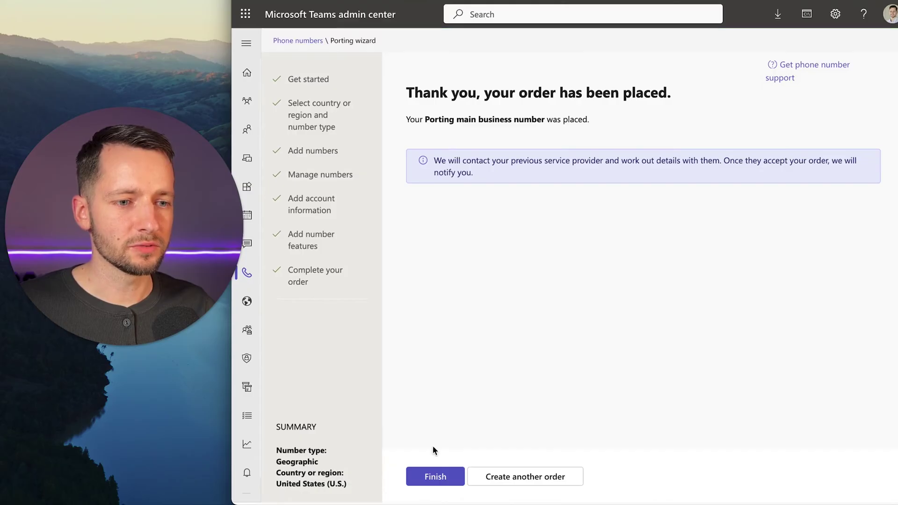
Finish the order and open 'Porting main business number' in Order history to see the pending LOA signature
{"action": "left_click", "coordinate": [434, 476]}
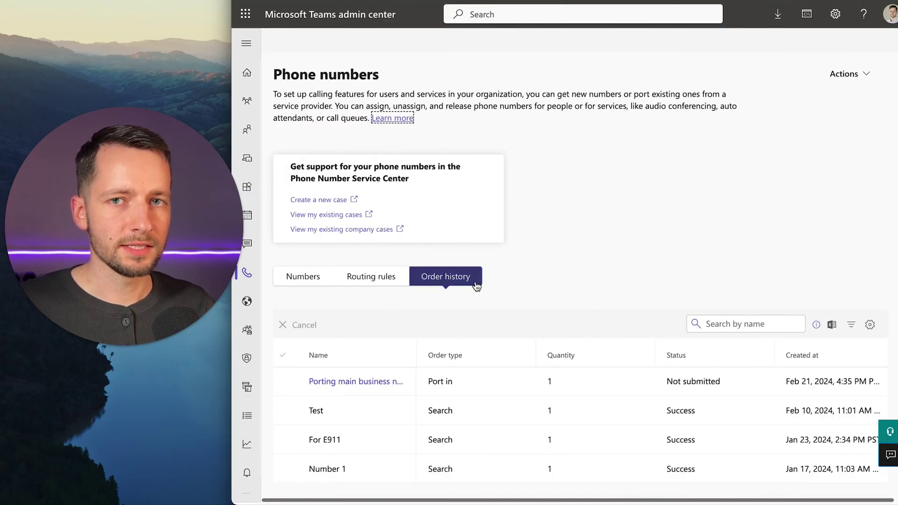
{"action": "left_click", "coordinate": [334, 385]}
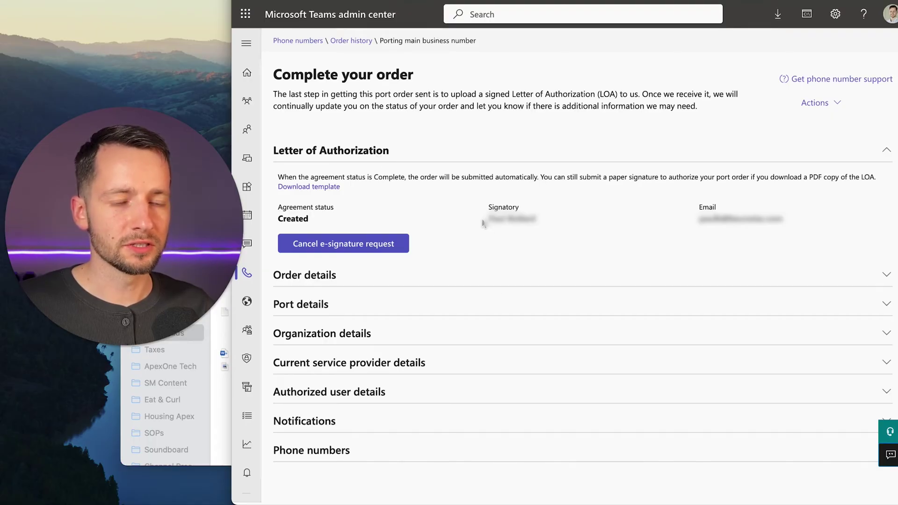
{"action": "left_click", "coordinate": [329, 176]}
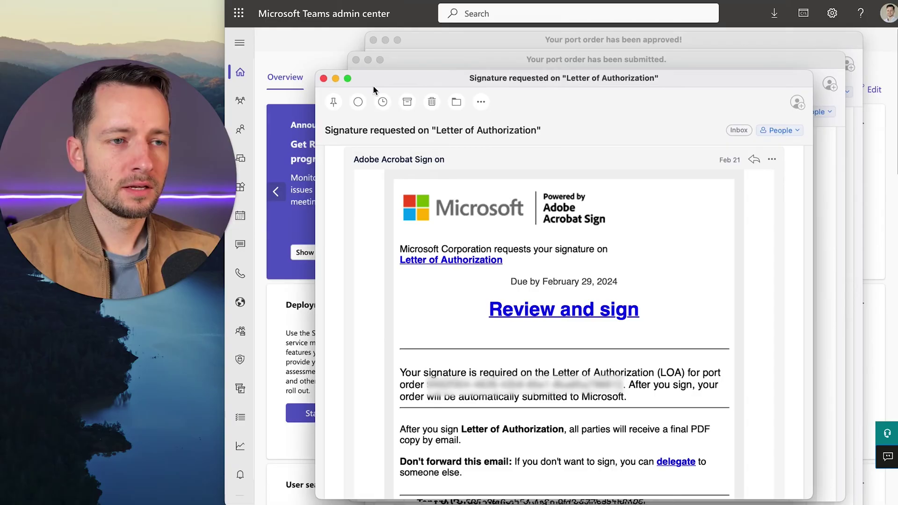
Close the signature-request mail and read the submitted email's requested completion date, 2024-02-28T13:00 UTC
{"action": "left_click", "coordinate": [324, 78]}
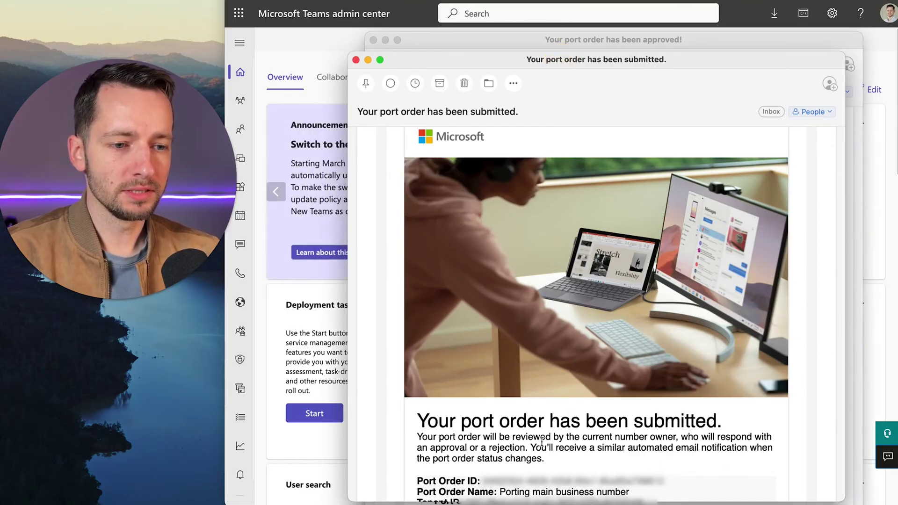
{"action": "scroll", "coordinate": [668, 437], "scroll_direction": "down", "scroll_amount": 3}
{"action": "left_click_drag", "start_coordinate": [436, 393], "coordinate": [517, 388]}
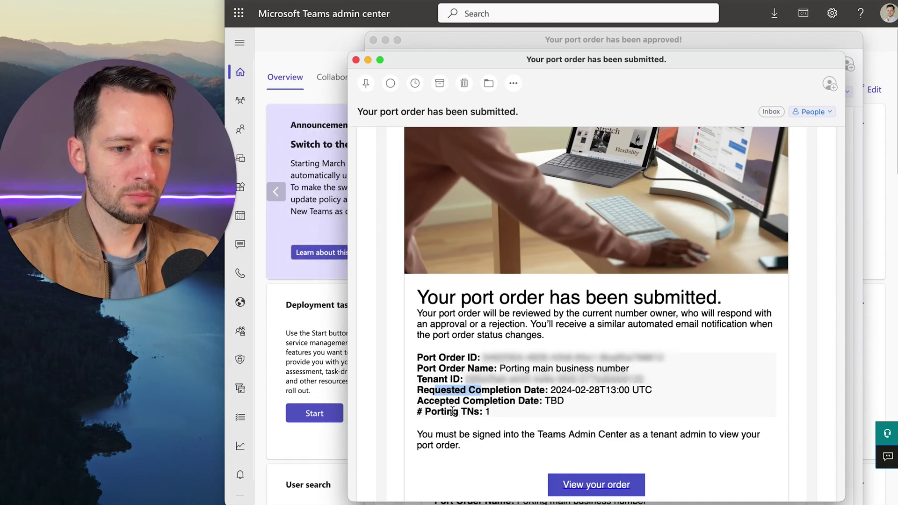
{"action": "left_click", "coordinate": [479, 422]}
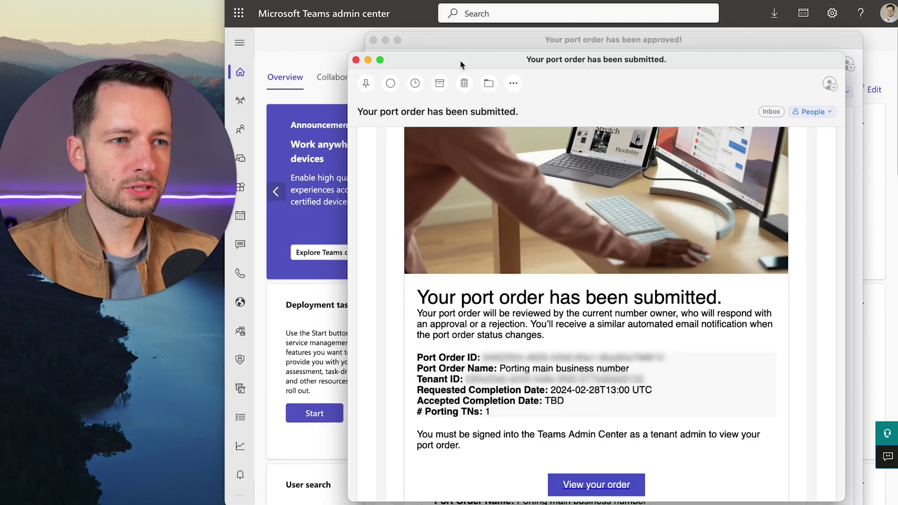
Close the submitted email and read the approval email confirming the carrier accepted the transfer
{"action": "left_click", "coordinate": [357, 60]}
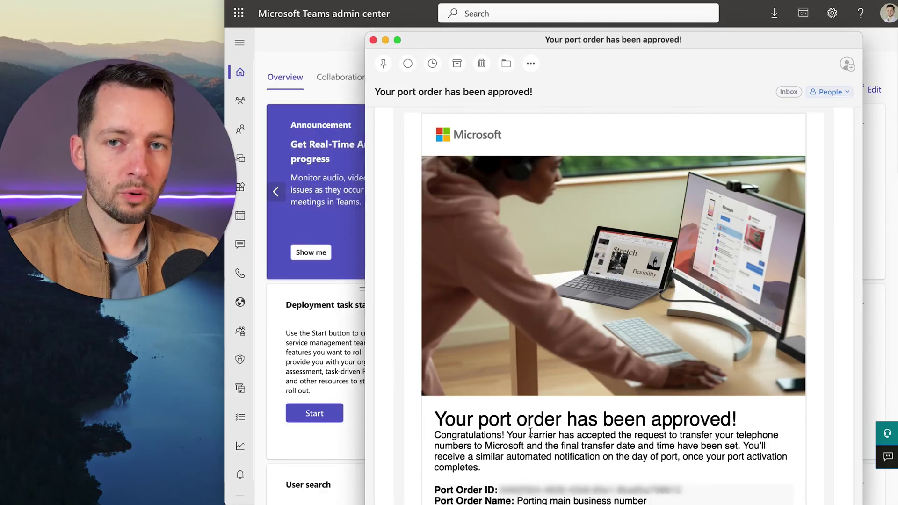
{"action": "left_click_drag", "start_coordinate": [514, 435], "coordinate": [608, 434]}
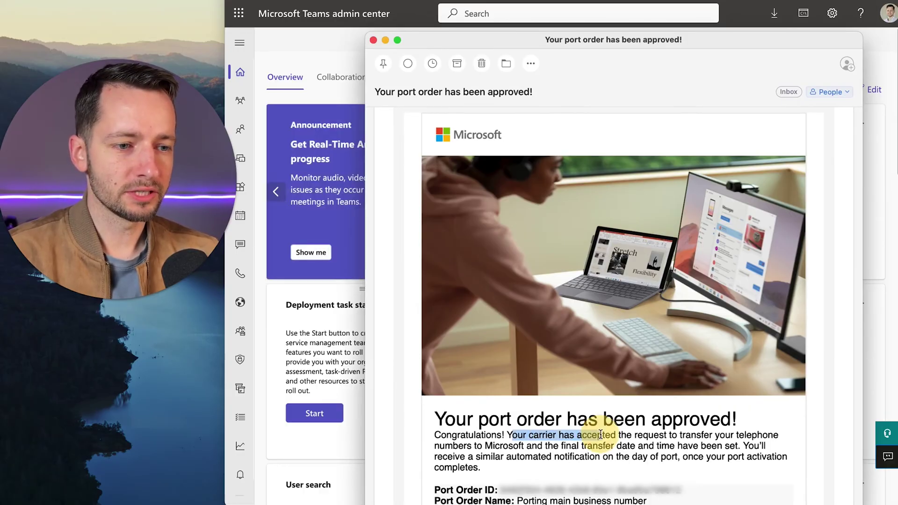
{"action": "left_click", "coordinate": [647, 430]}
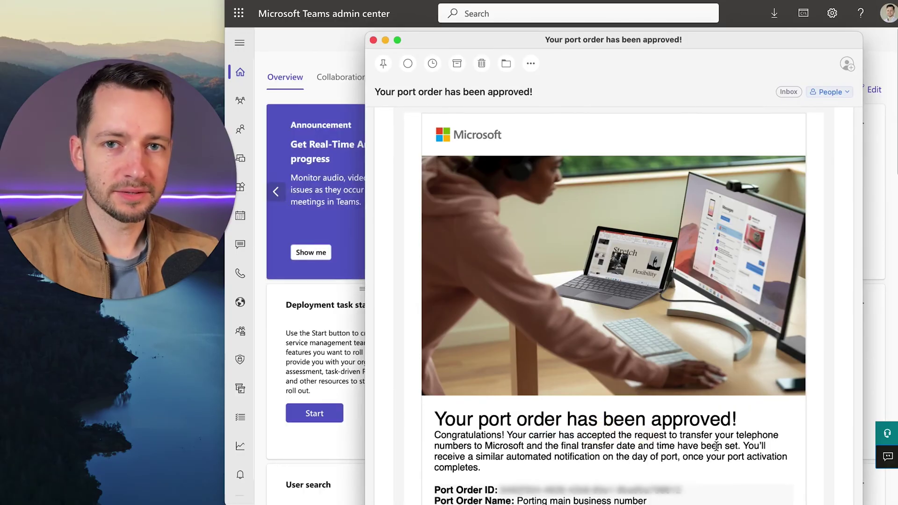
Read the activation-completed email's completion dates, number count and note that numbers are usable immediately
{"action": "scroll", "coordinate": [713, 448], "scroll_direction": "down", "scroll_amount": 7}
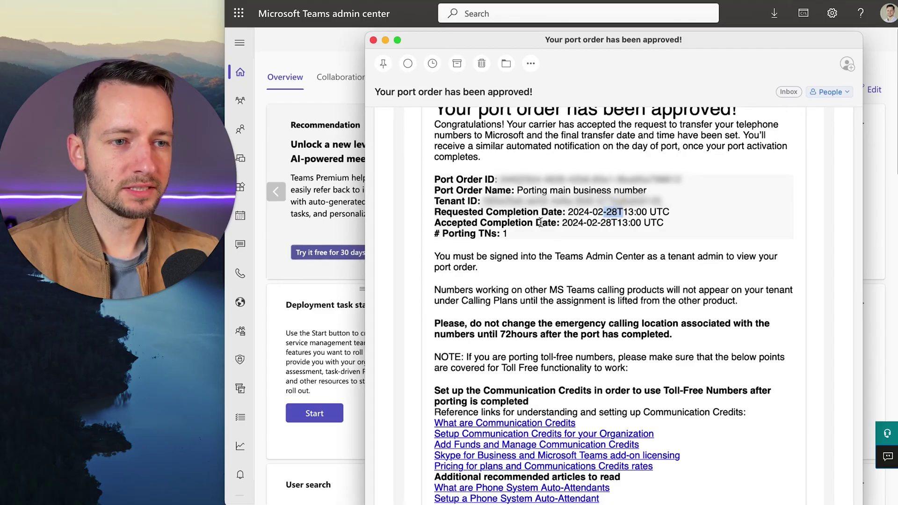
{"action": "left_click_drag", "start_coordinate": [516, 223], "coordinate": [628, 236]}
{"action": "left_click", "coordinate": [508, 324]}
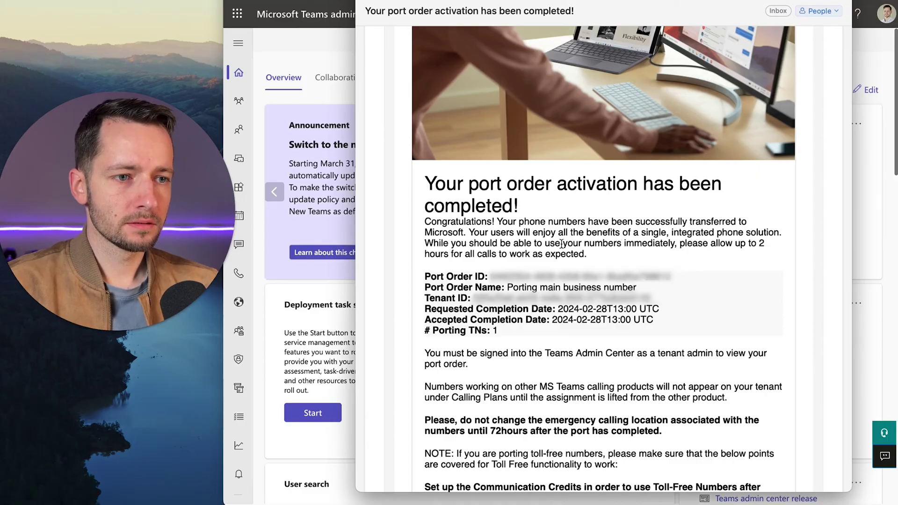
{"action": "left_click_drag", "start_coordinate": [562, 244], "coordinate": [634, 244]}
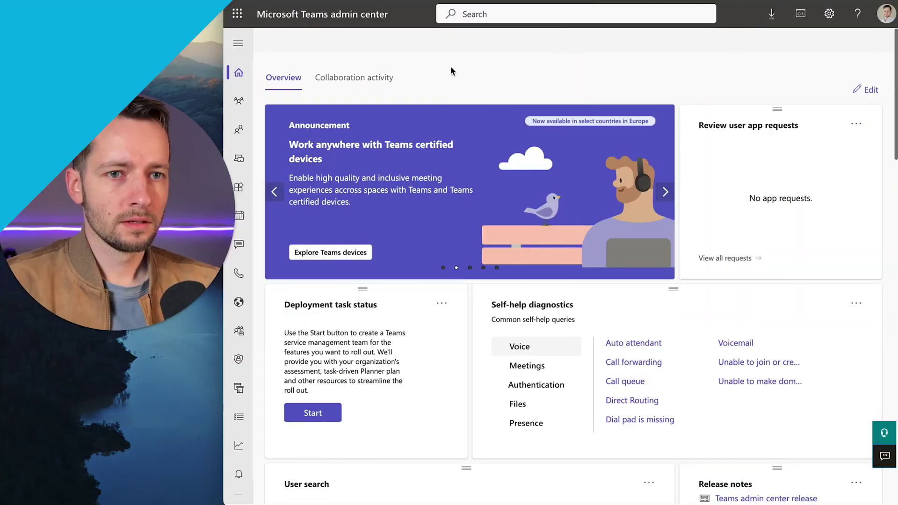
Review the Voice > Phone numbers list, then move on to Shared calling policies
{"action": "left_click", "coordinate": [242, 46]}
{"action": "left_click", "coordinate": [281, 277]}
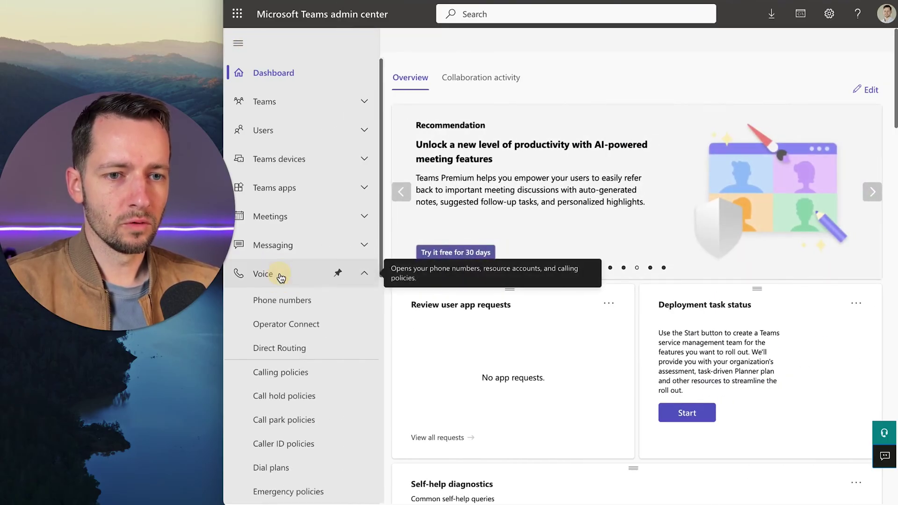
{"action": "left_click", "coordinate": [282, 301]}
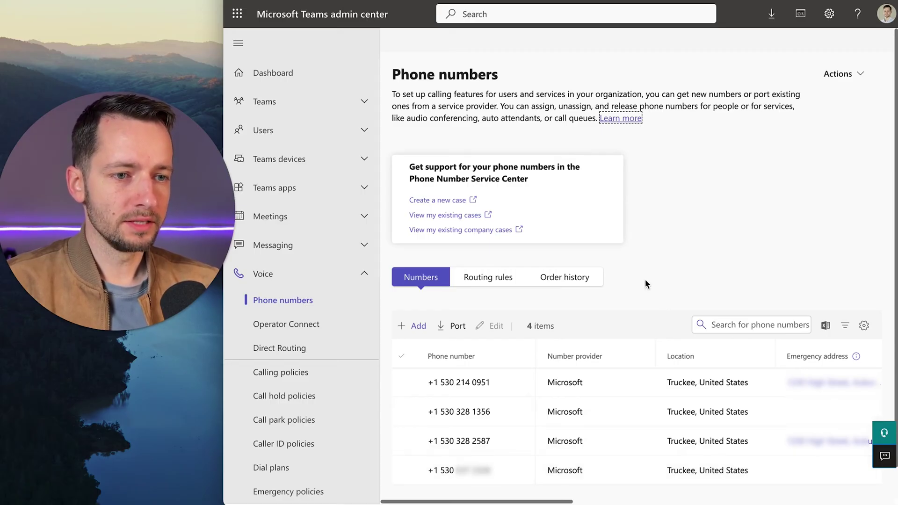
{"action": "left_click", "coordinate": [592, 282]}
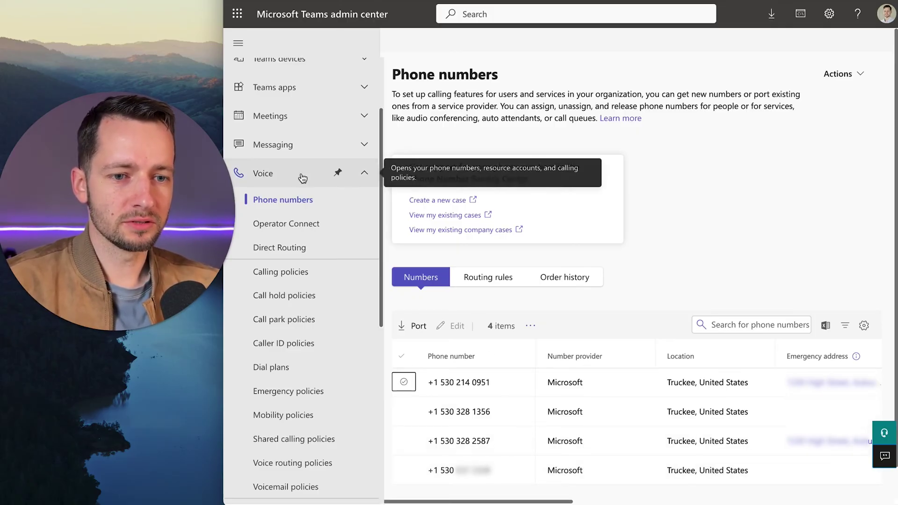
{"action": "left_click", "coordinate": [283, 447]}
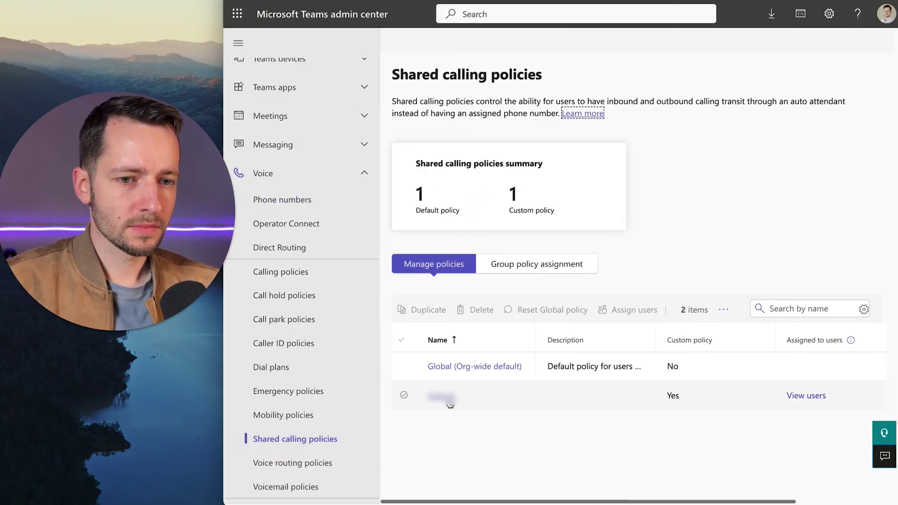
{"action": "left_click", "coordinate": [448, 400]}
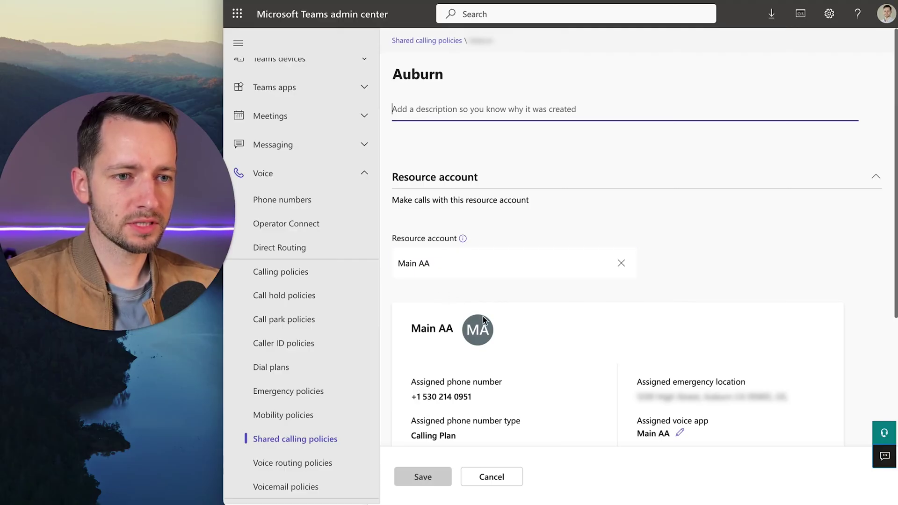
{"action": "scroll", "coordinate": [482, 316], "scroll_direction": "down", "scroll_amount": 3}
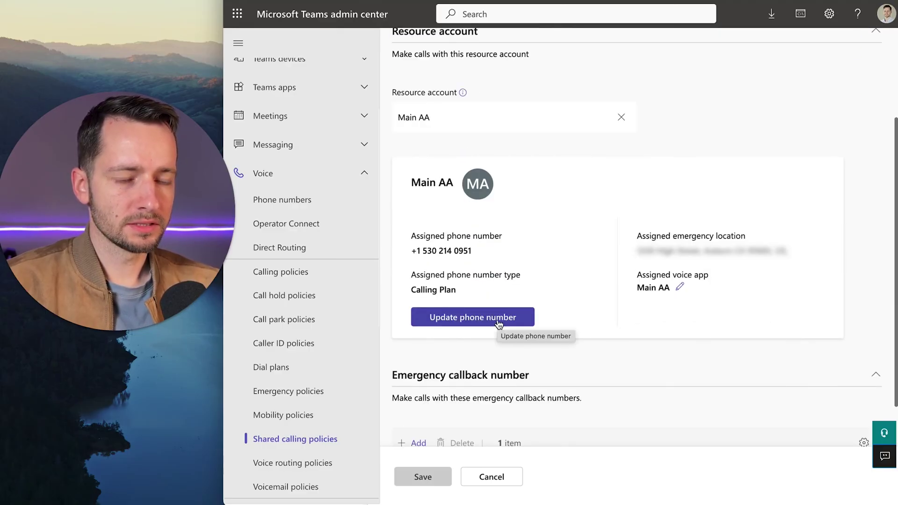
{"action": "left_click", "coordinate": [439, 323]}
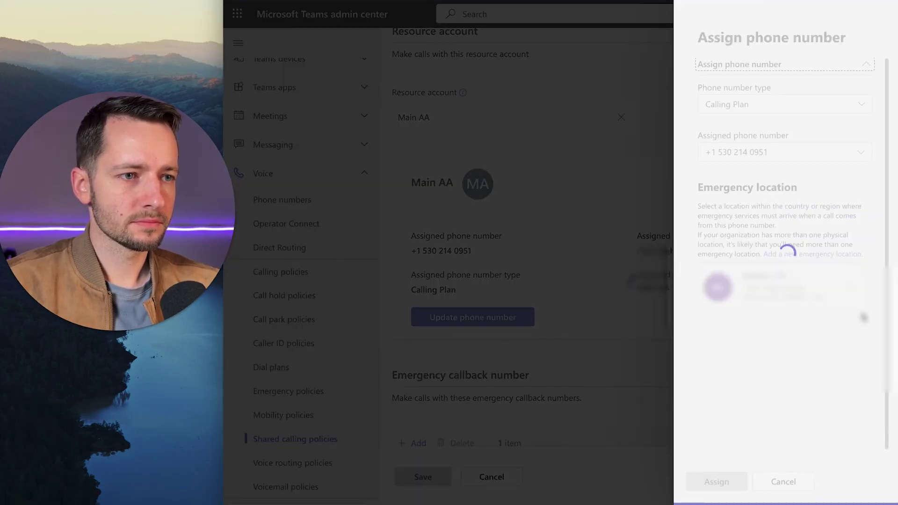
{"action": "left_click", "coordinate": [826, 159]}
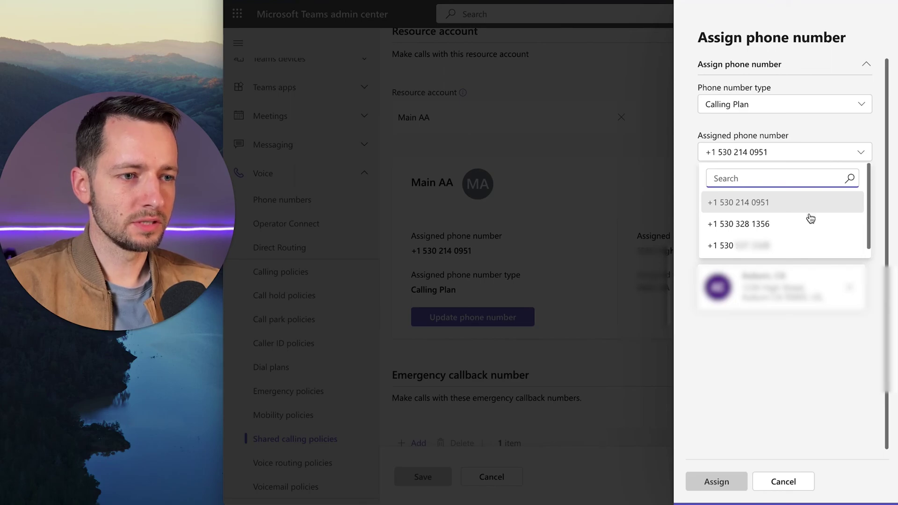
{"action": "left_click", "coordinate": [806, 245]}
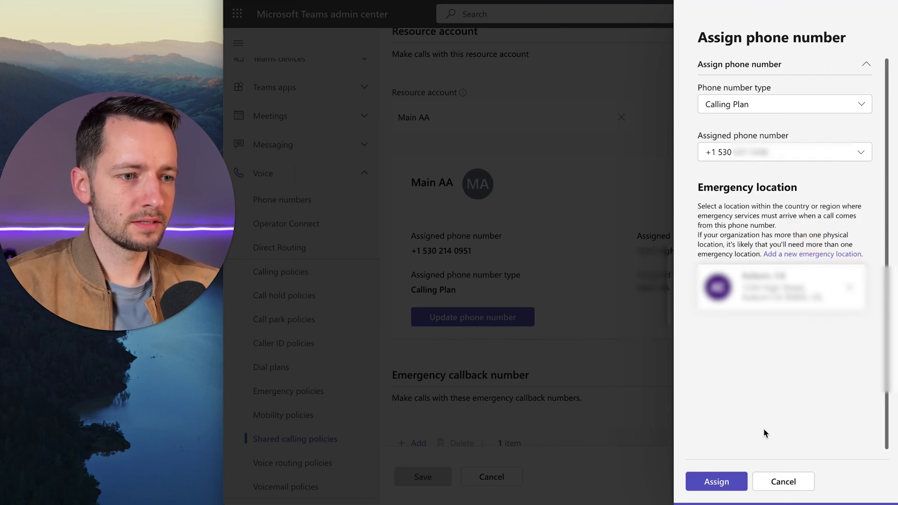
{"action": "left_click", "coordinate": [728, 484]}
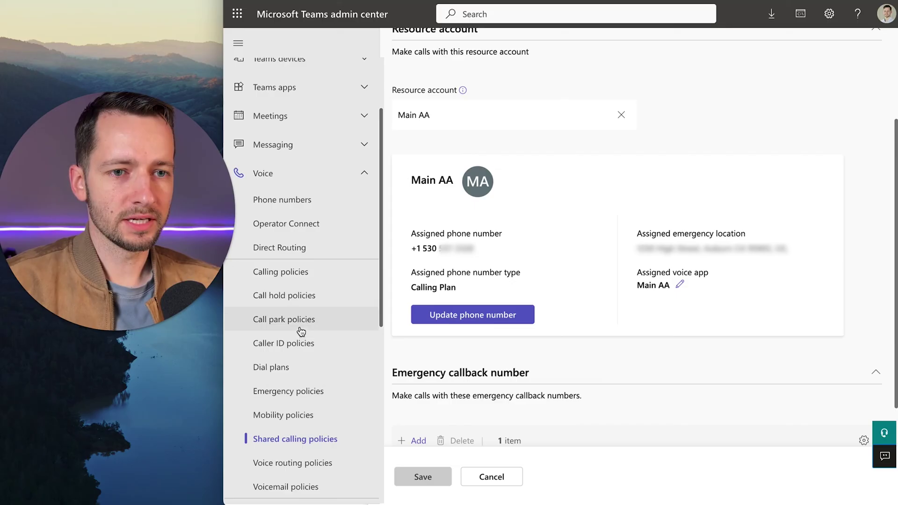
{"action": "scroll", "coordinate": [281, 374], "scroll_direction": "down", "scroll_amount": 2}
Verify in Resource accounts that Main AA has its +1 530 number and the Main AA auto attendant
{"action": "scroll", "coordinate": [255, 419], "scroll_direction": "down", "scroll_amount": 1}
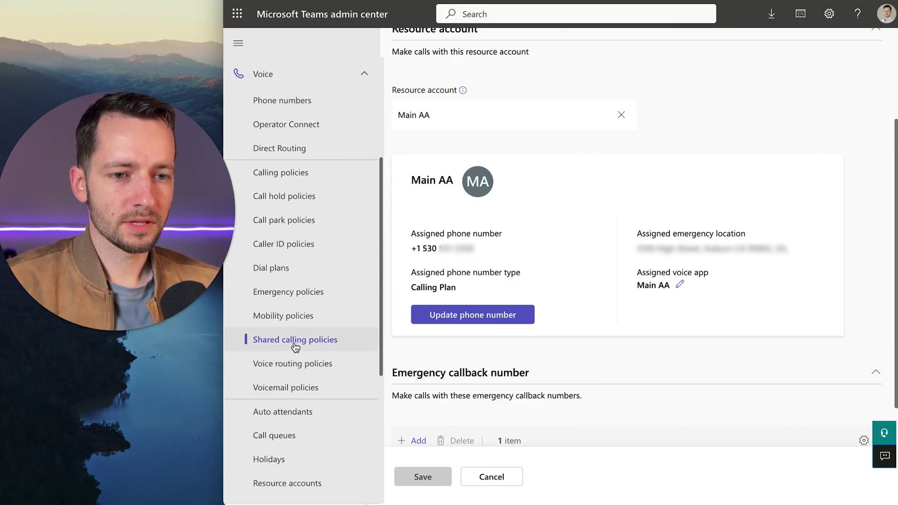
{"action": "left_click", "coordinate": [285, 413]}
{"action": "scroll", "coordinate": [294, 420], "scroll_direction": "down", "scroll_amount": 2}
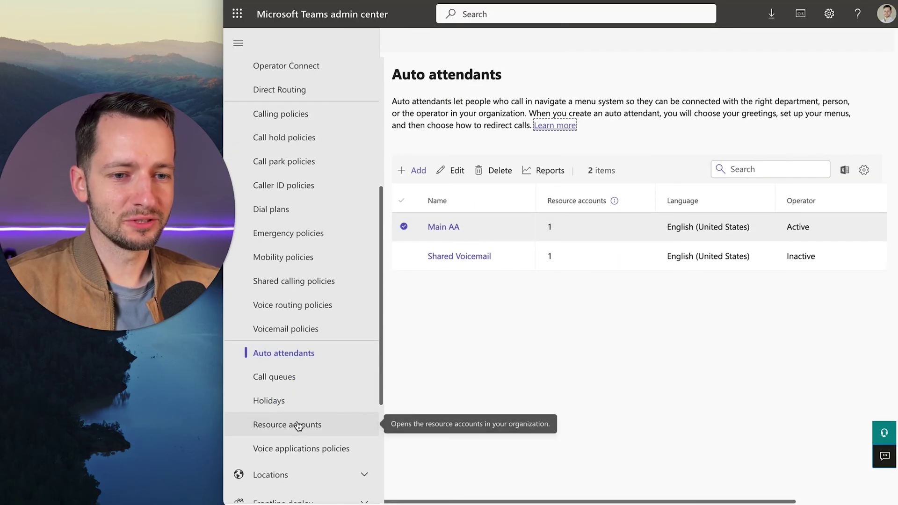
{"action": "left_click", "coordinate": [297, 424]}
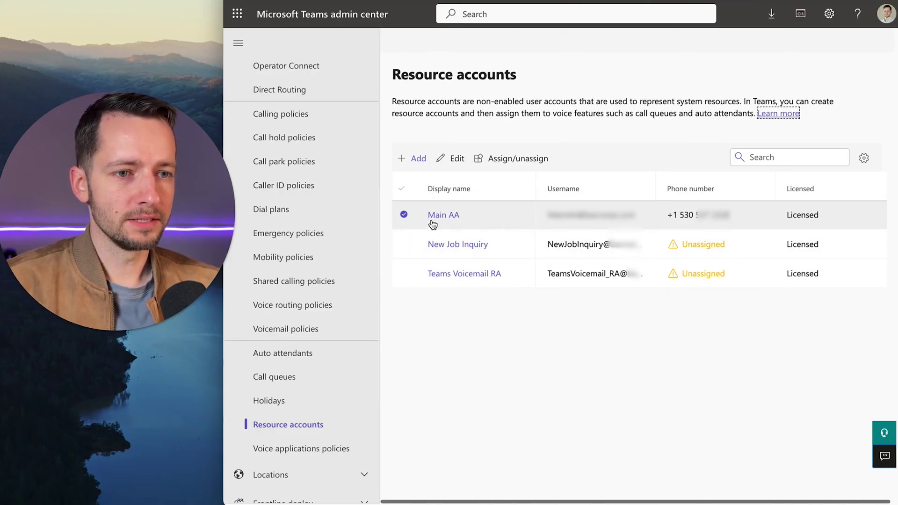
{"action": "left_click", "coordinate": [456, 213]}
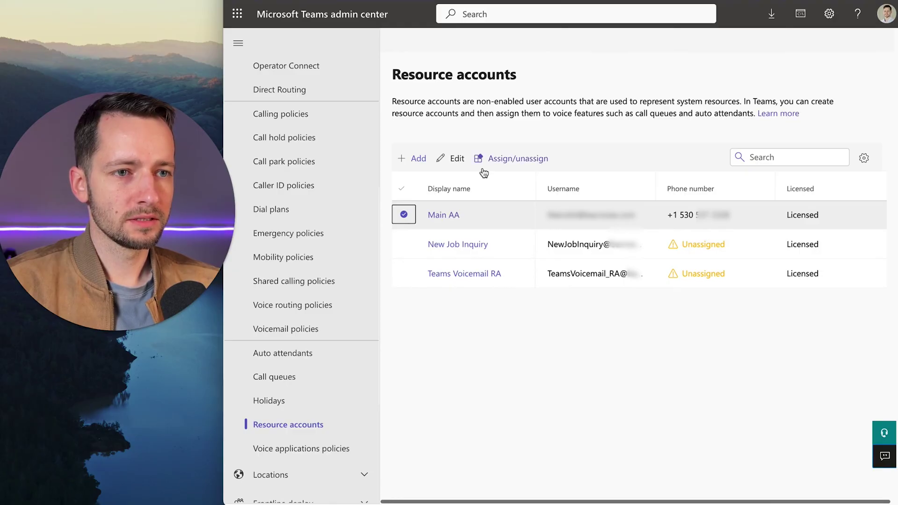
{"action": "left_click", "coordinate": [513, 164]}
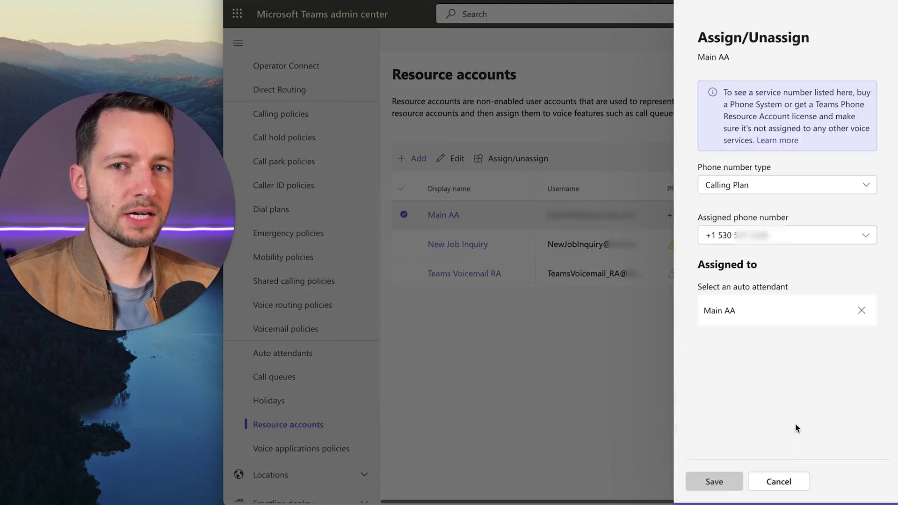
{"action": "left_click", "coordinate": [791, 484]}
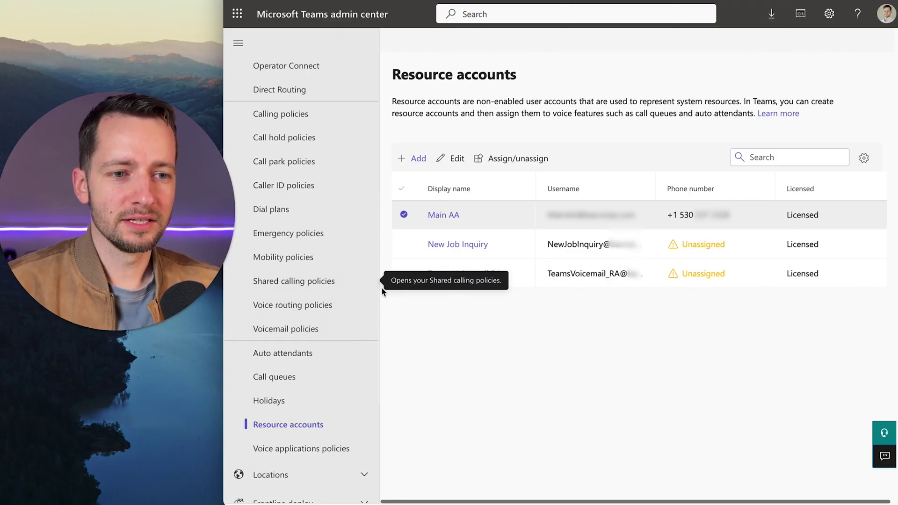
{"action": "left_click", "coordinate": [298, 359]}
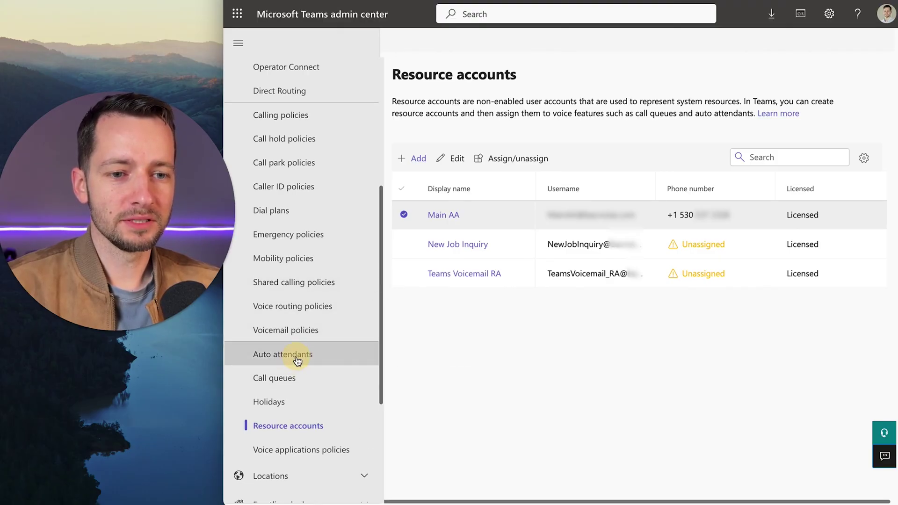